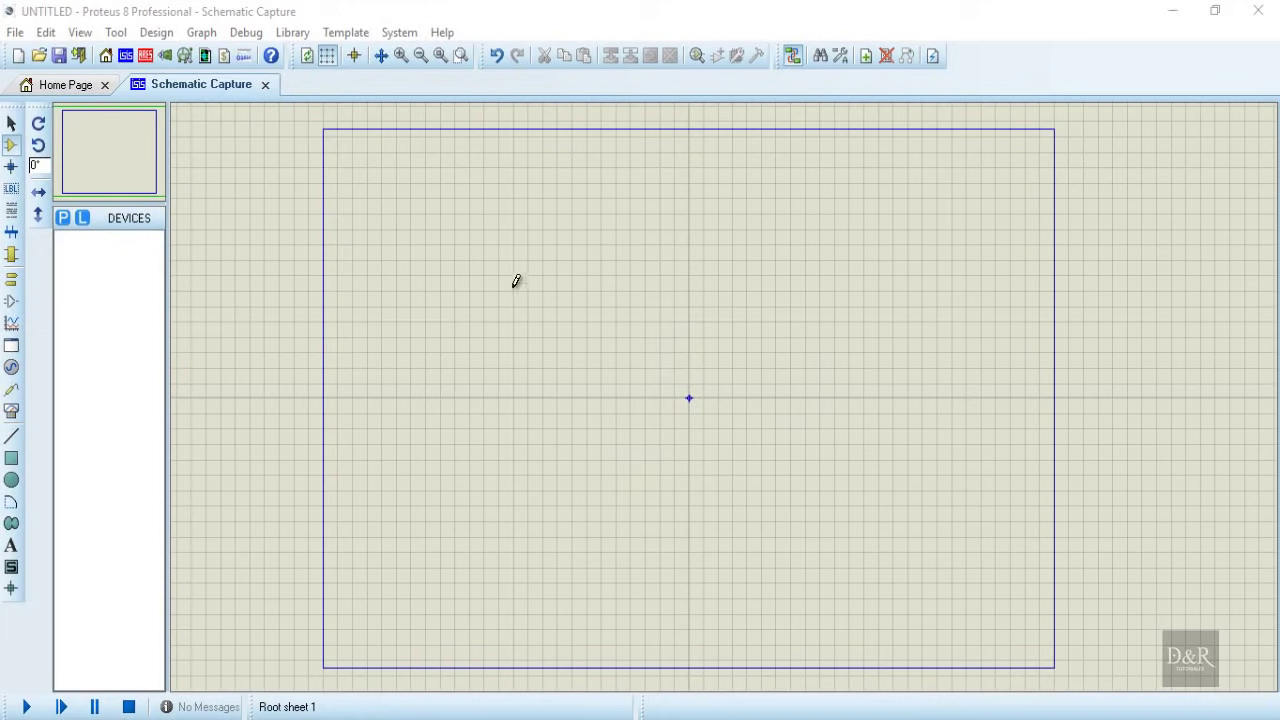
- Search the device library for "led" and pick the animated LED-GREEN model for the schematic
click(64, 221)
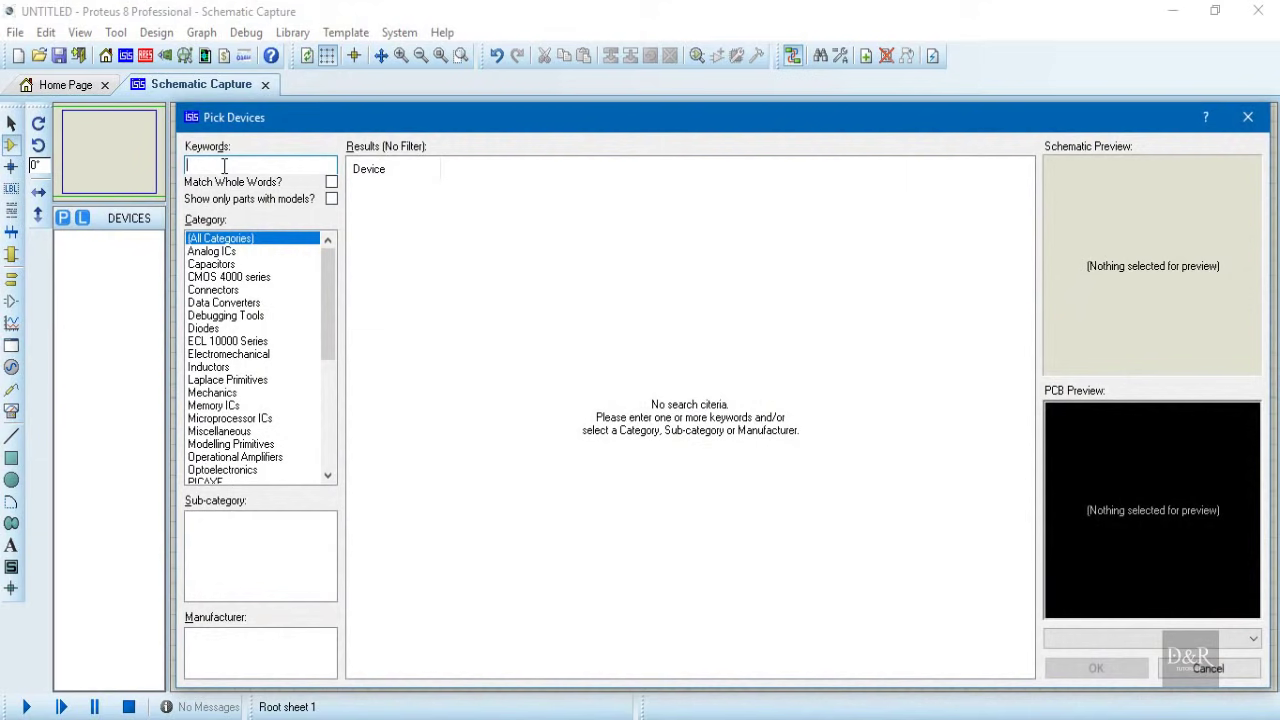
text(led)
scroll(505, 368, down, 3)
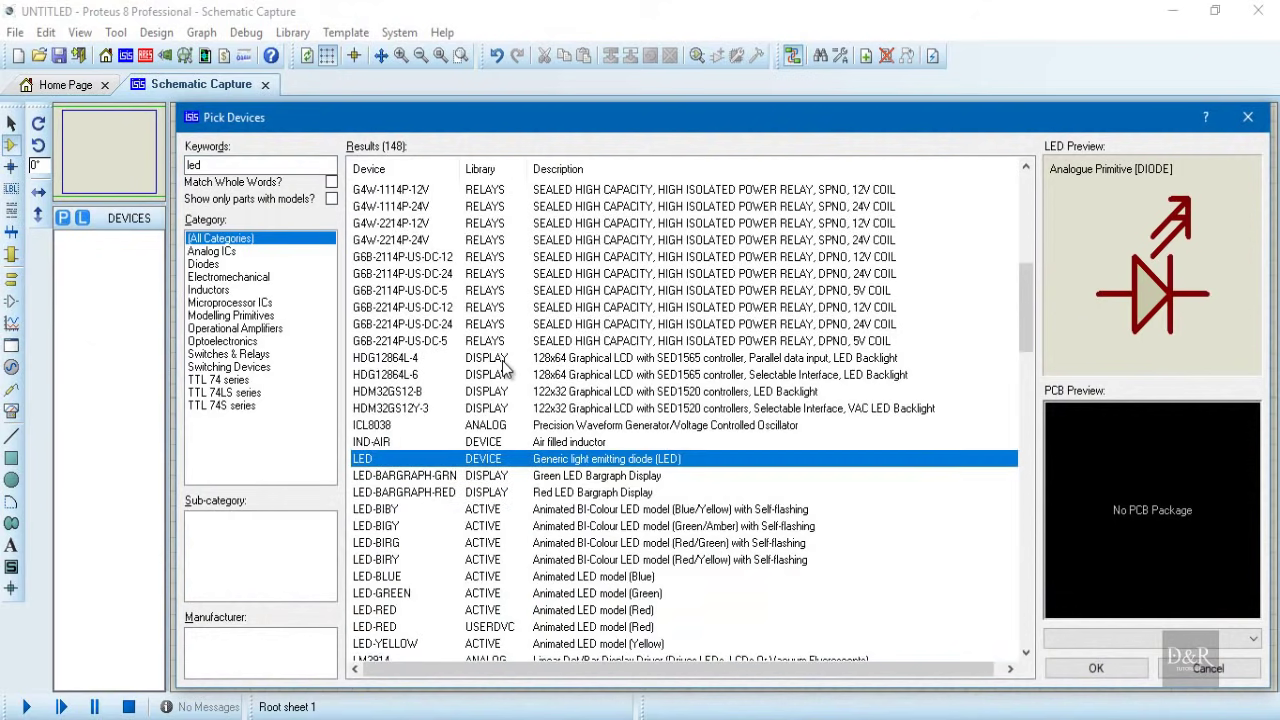
scroll(452, 378, down, 1)
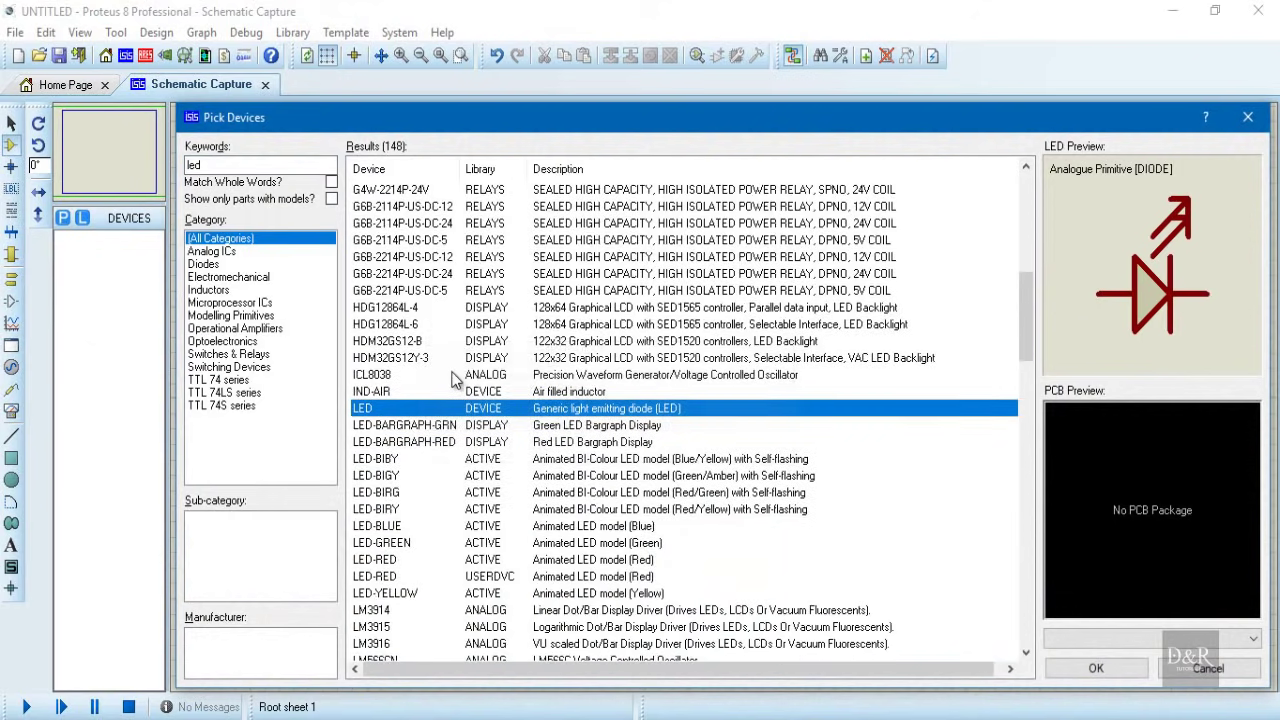
click(530, 514)
click(627, 549)
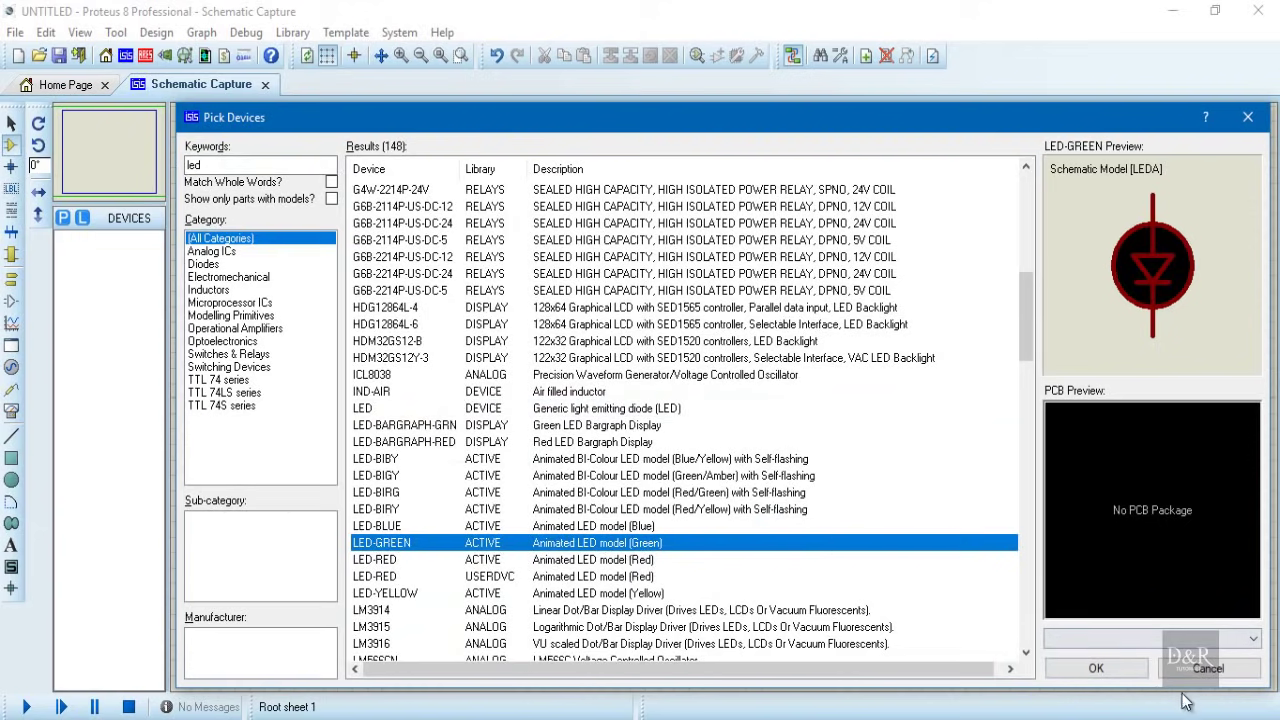
click(1096, 668)
- Place the green LED on the sheet, slightly above and to the left of the origin
click(600, 336)
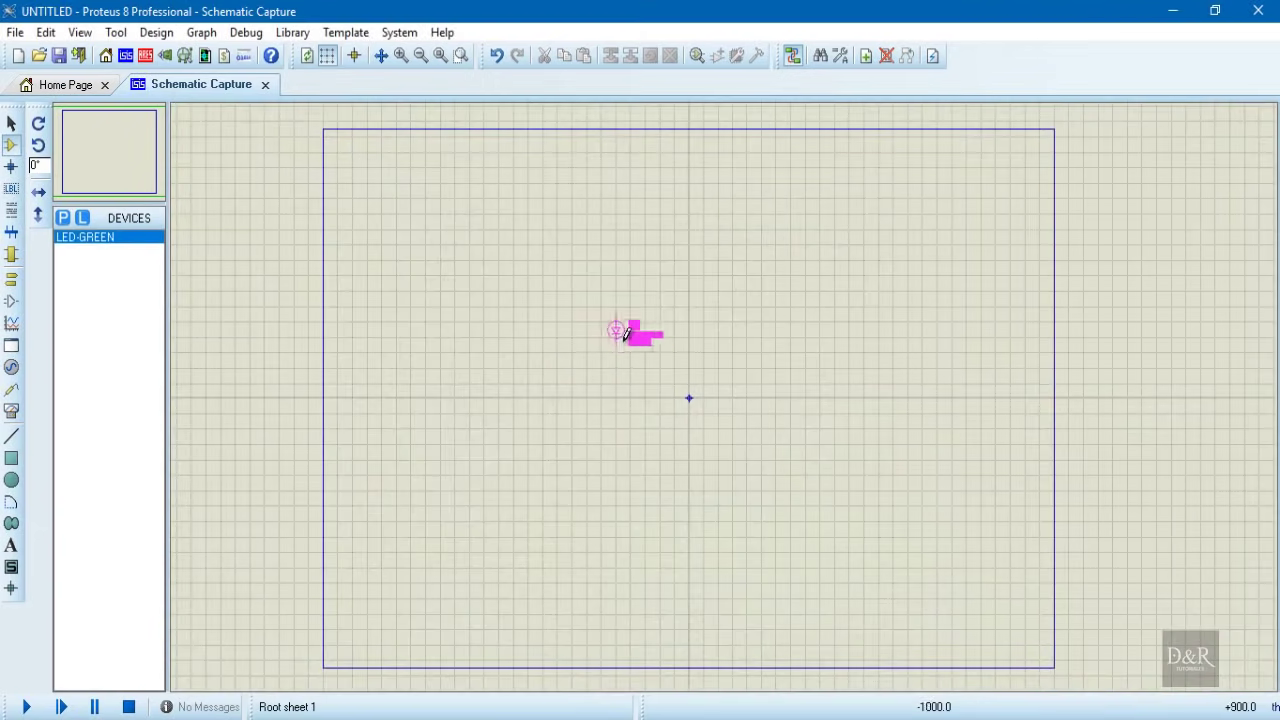
click(628, 366)
scroll(680, 391, up, 1)
scroll(792, 330, up, 1)
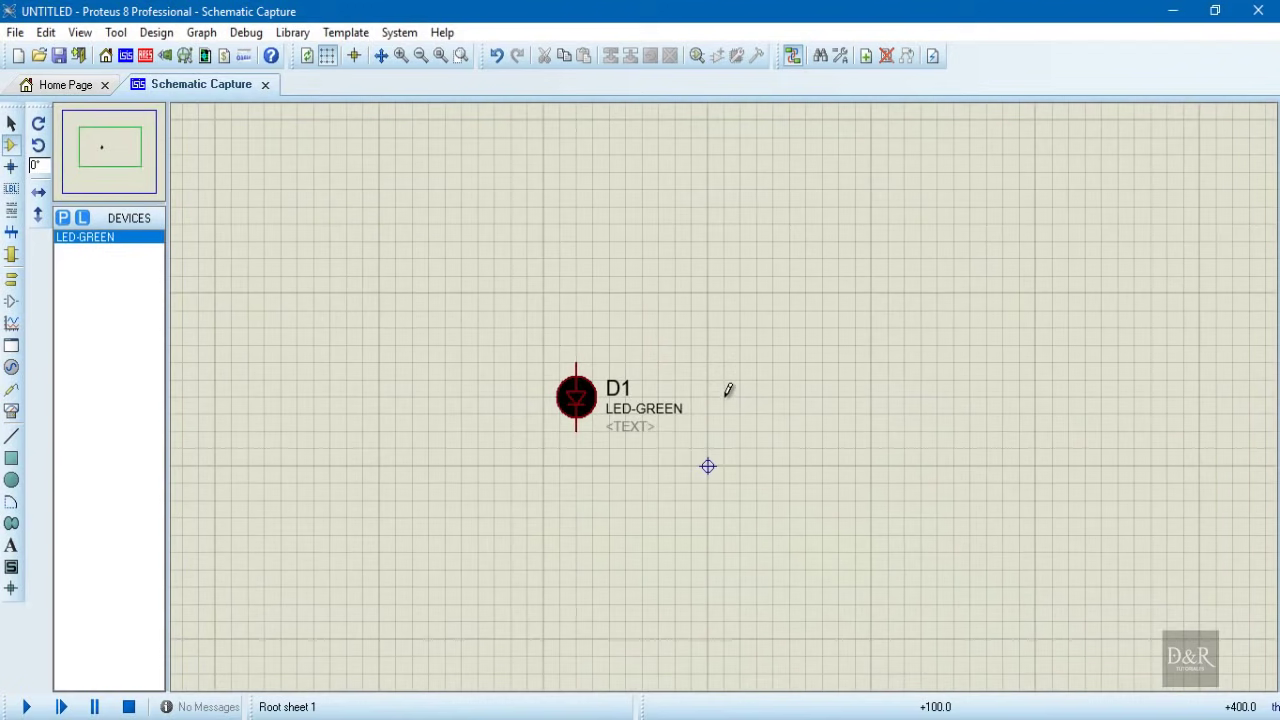
- Find the generic resistor RES with the keyword "res" and place one above and to the right of the LED
click(63, 219)
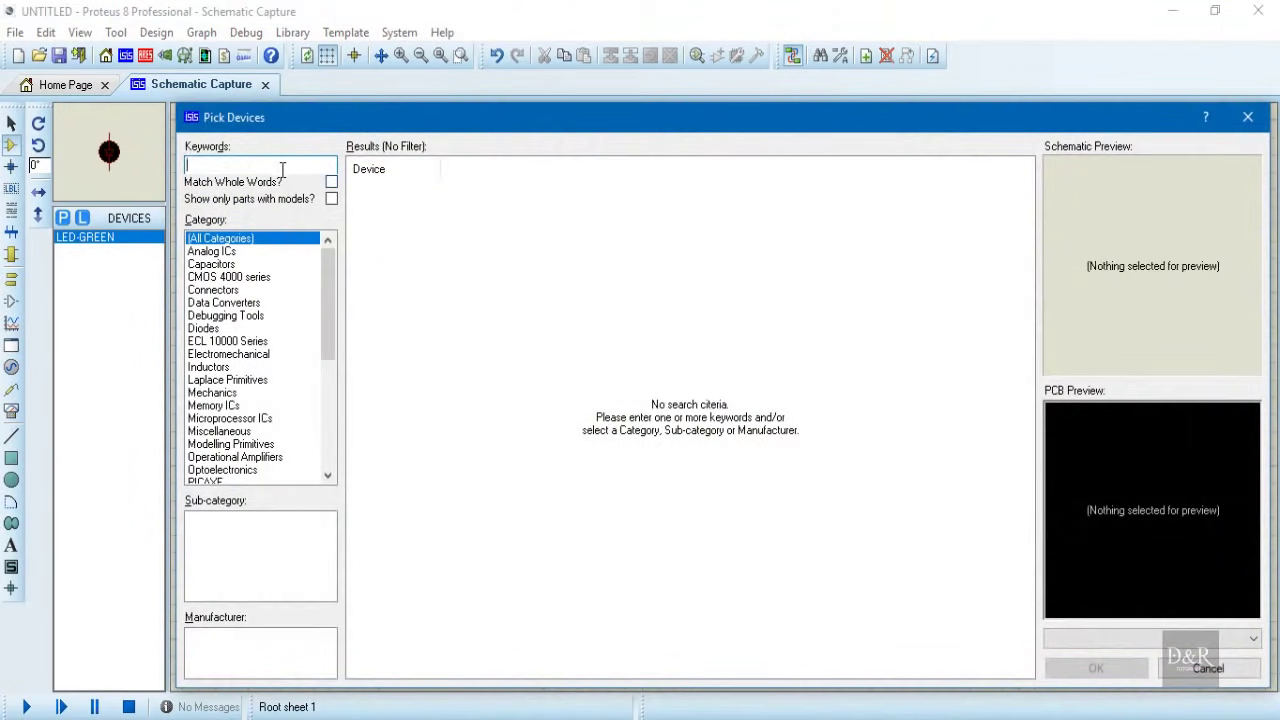
text(res)
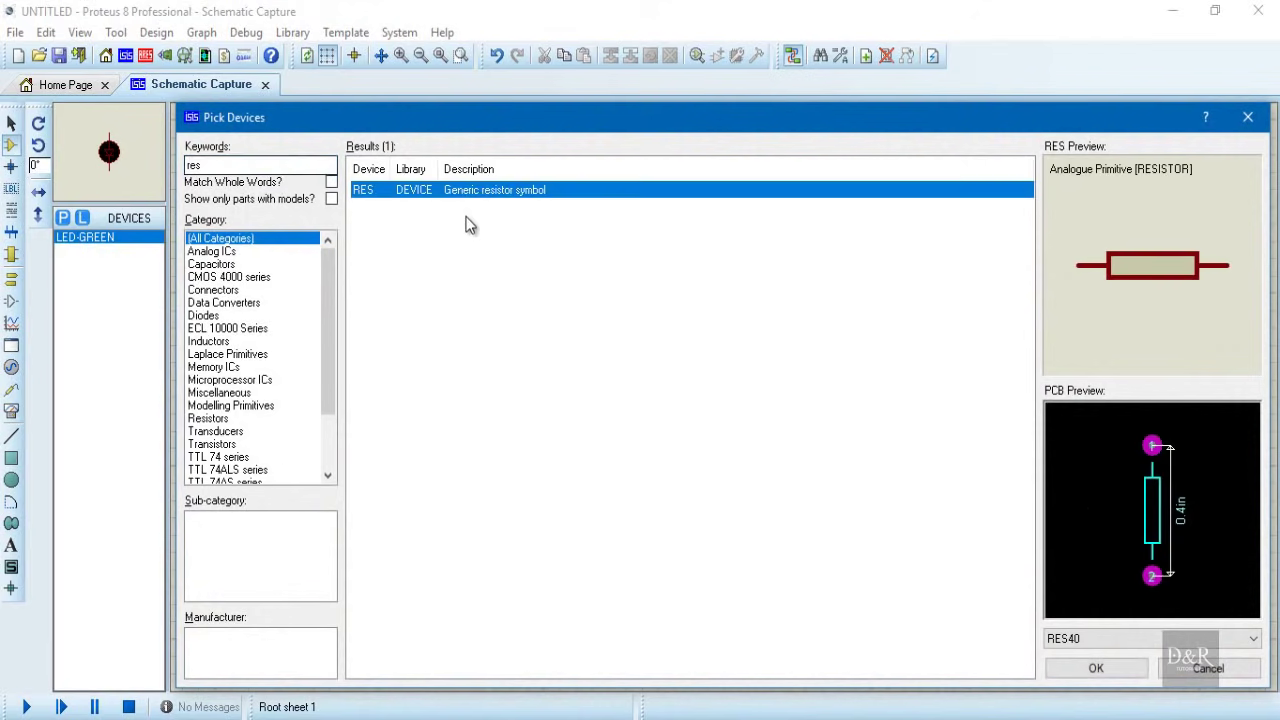
double_click(460, 196)
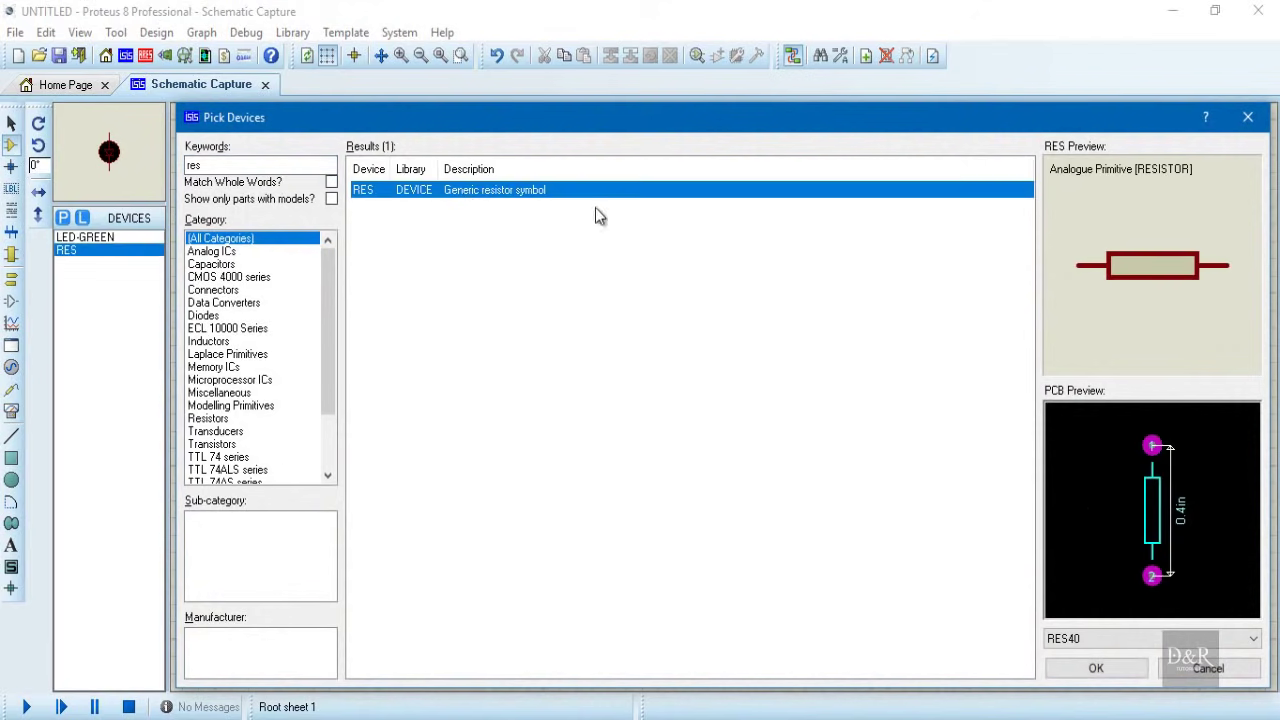
click(1138, 663)
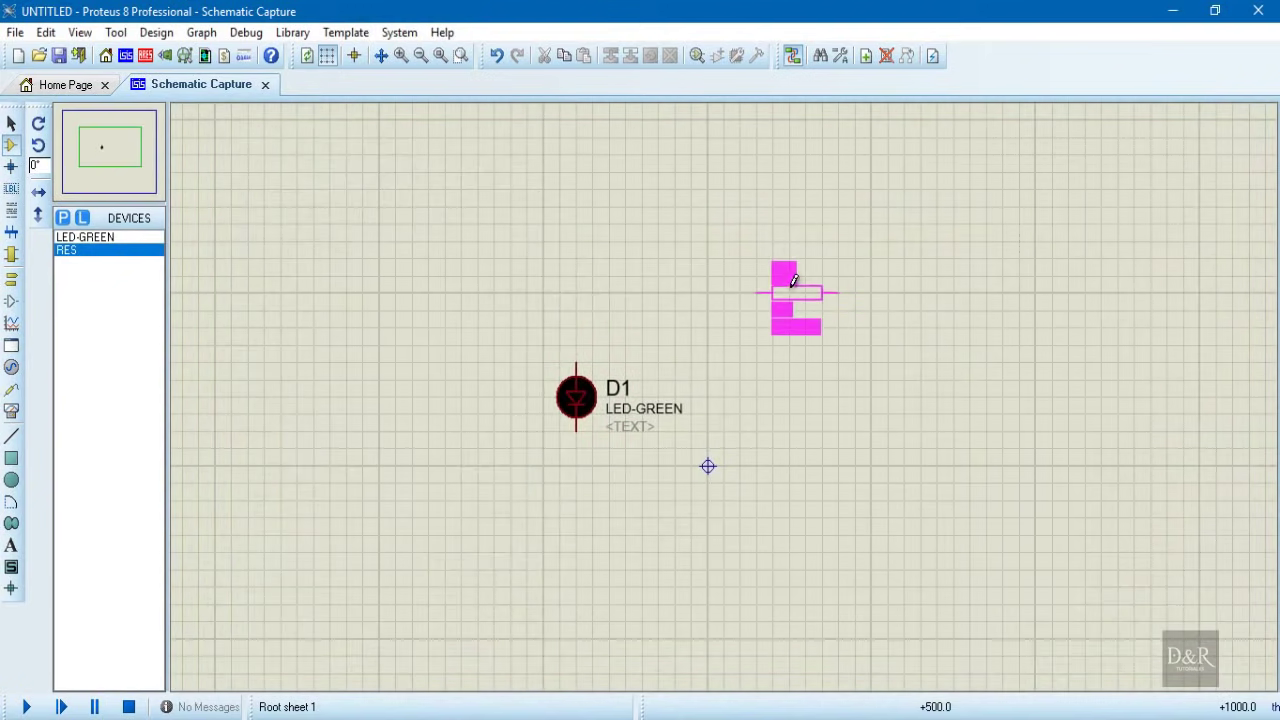
click(735, 310)
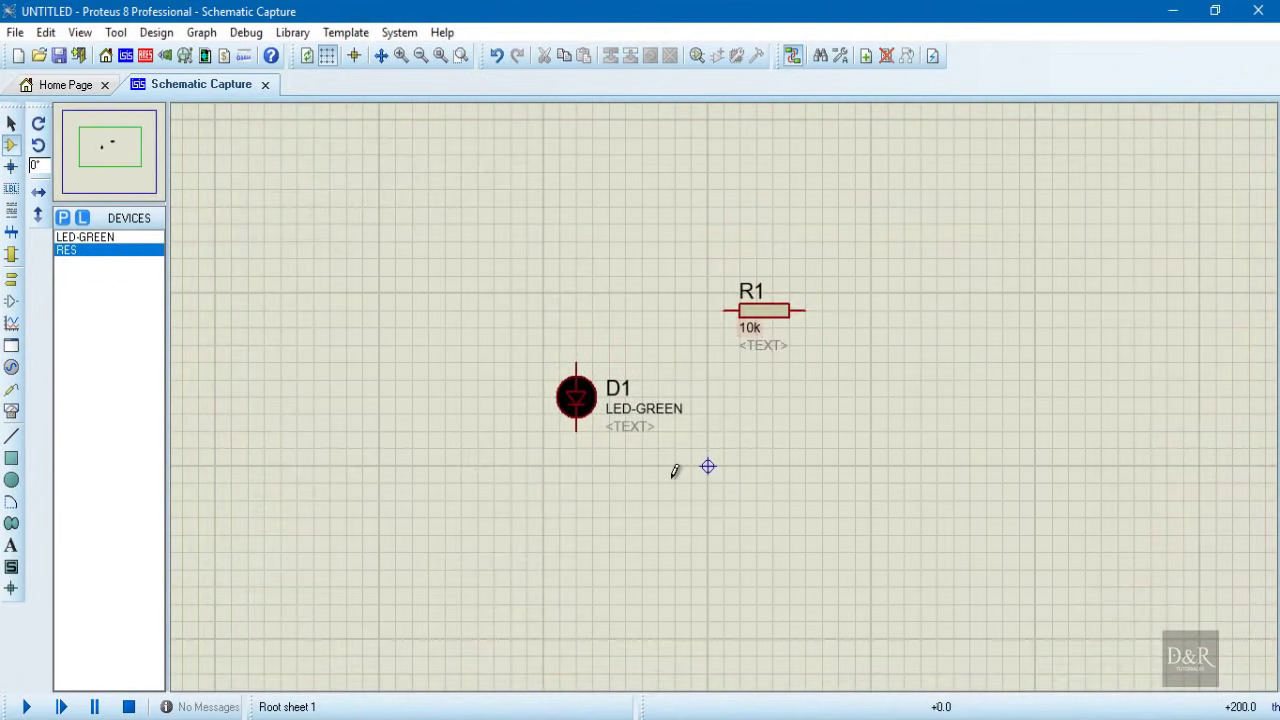
- Place a POWER terminal and a GROUND terminal on the sheet, one above the other, left of the LED
click(9, 287)
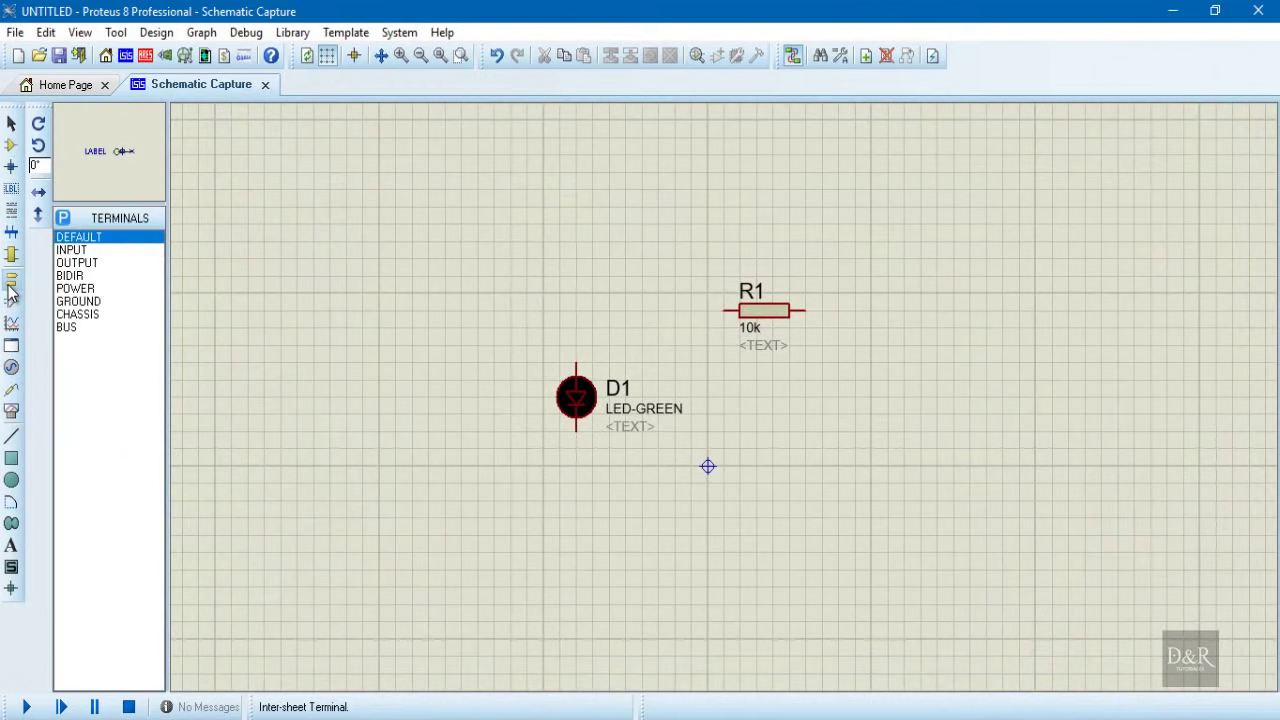
click(80, 289)
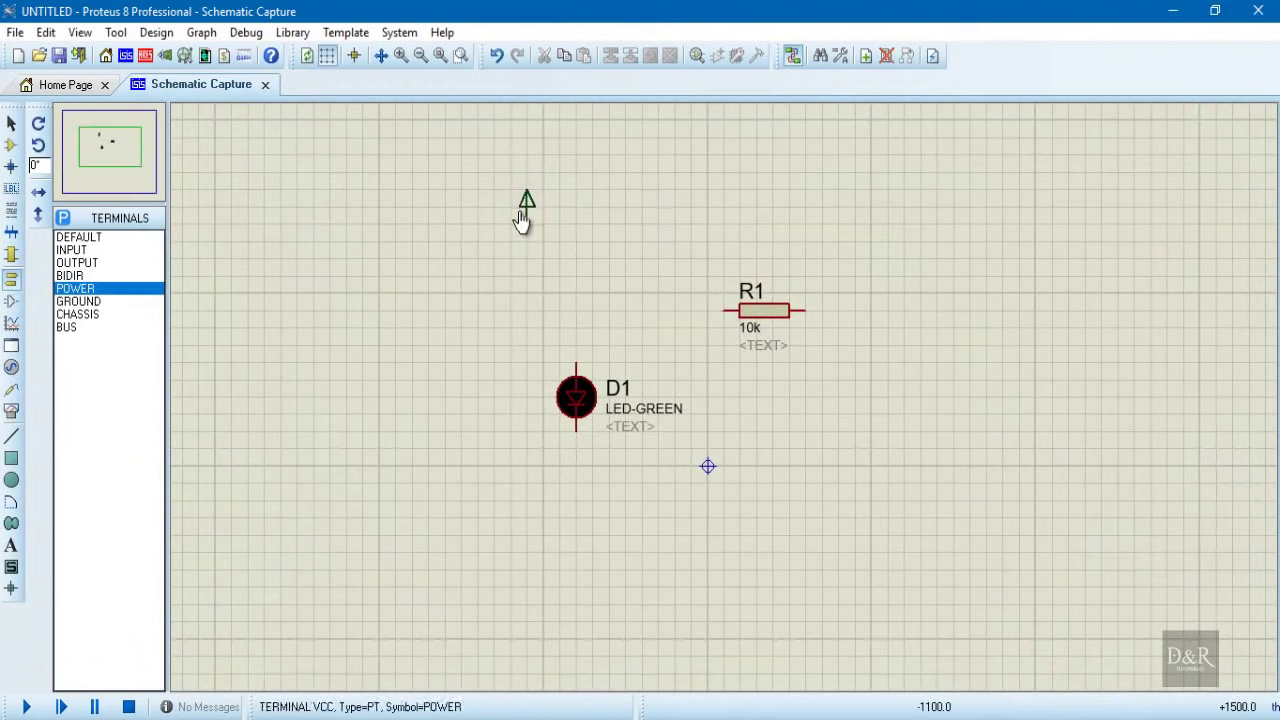
click(80, 301)
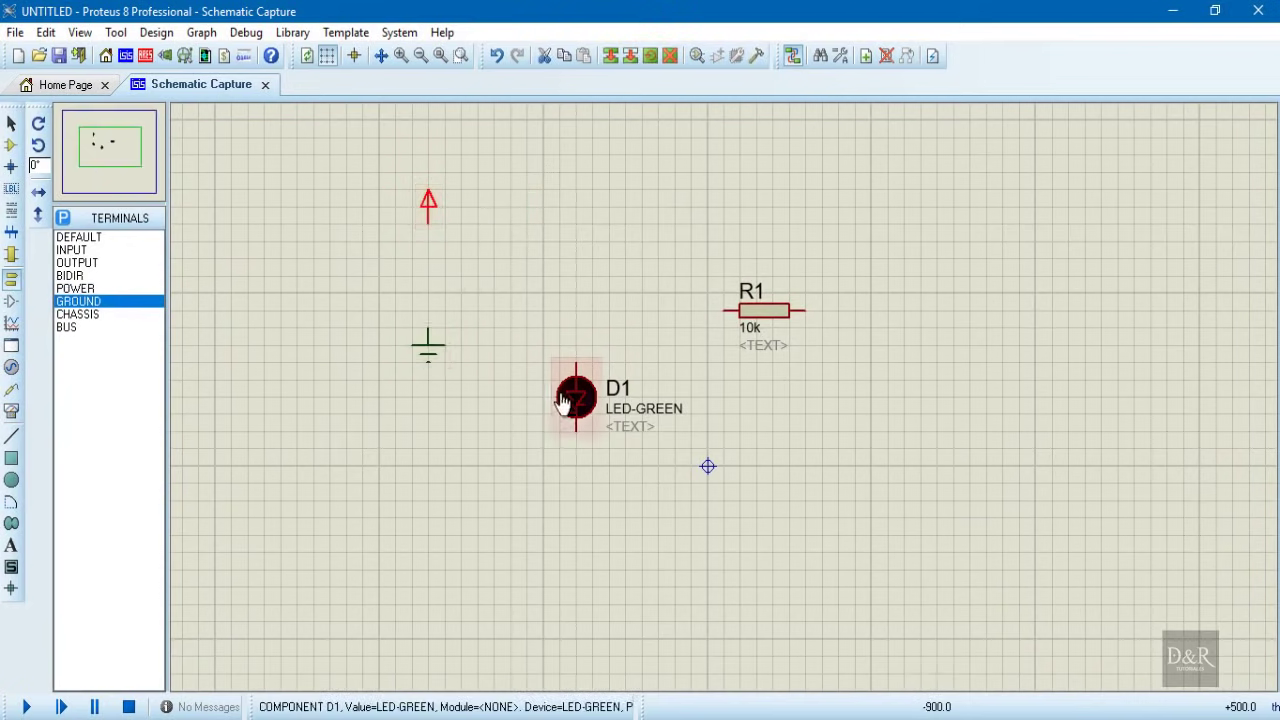
click(433, 358)
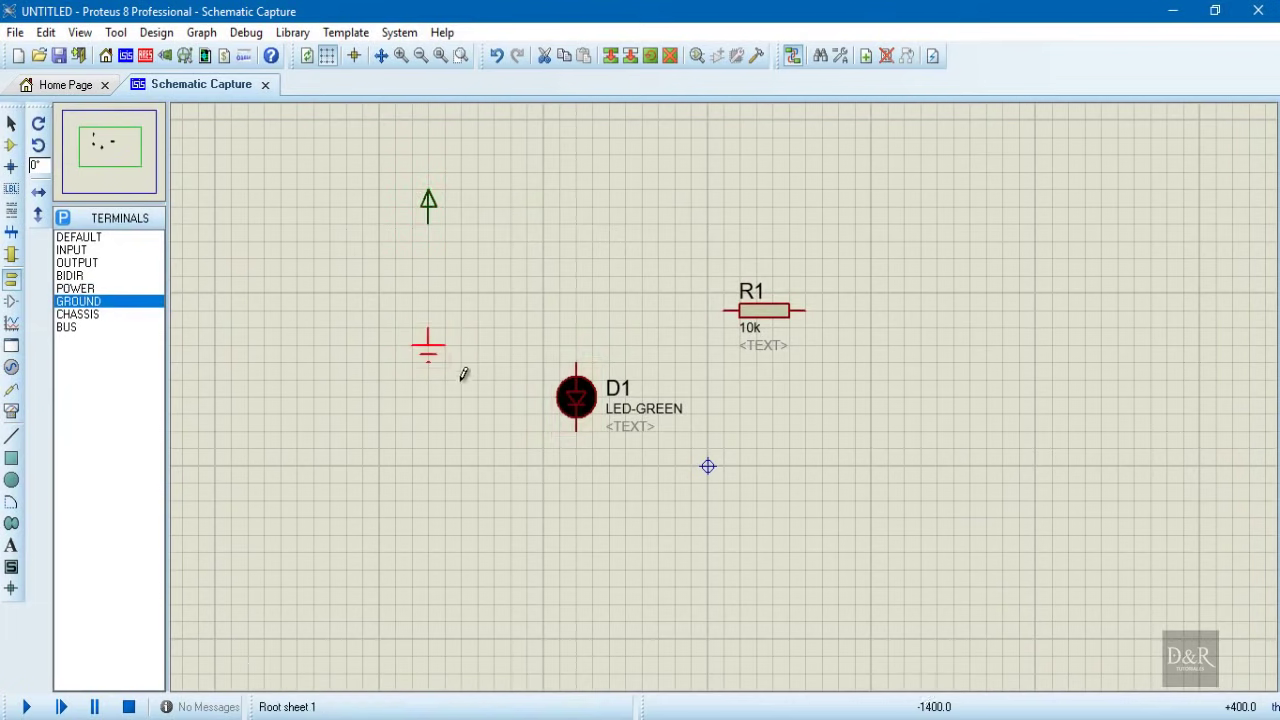
- Move the power terminal directly above the green LED and wire it to the LED's anode
click(574, 400)
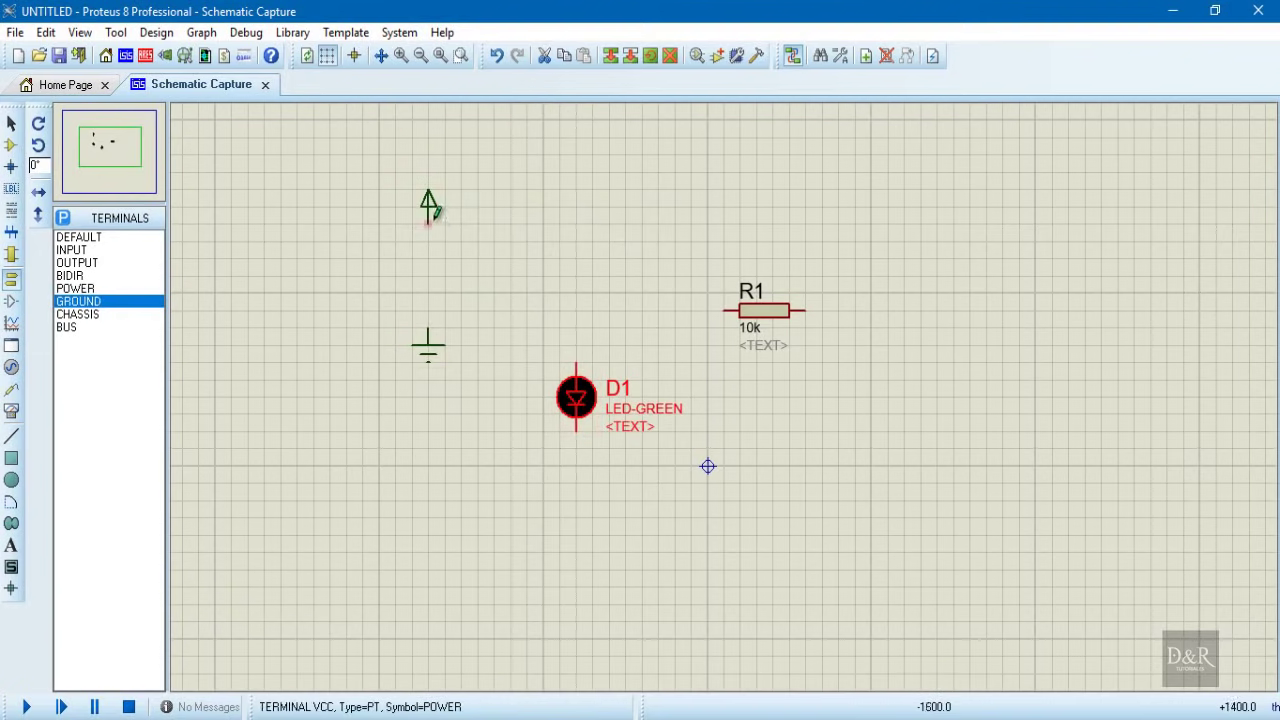
click(435, 212)
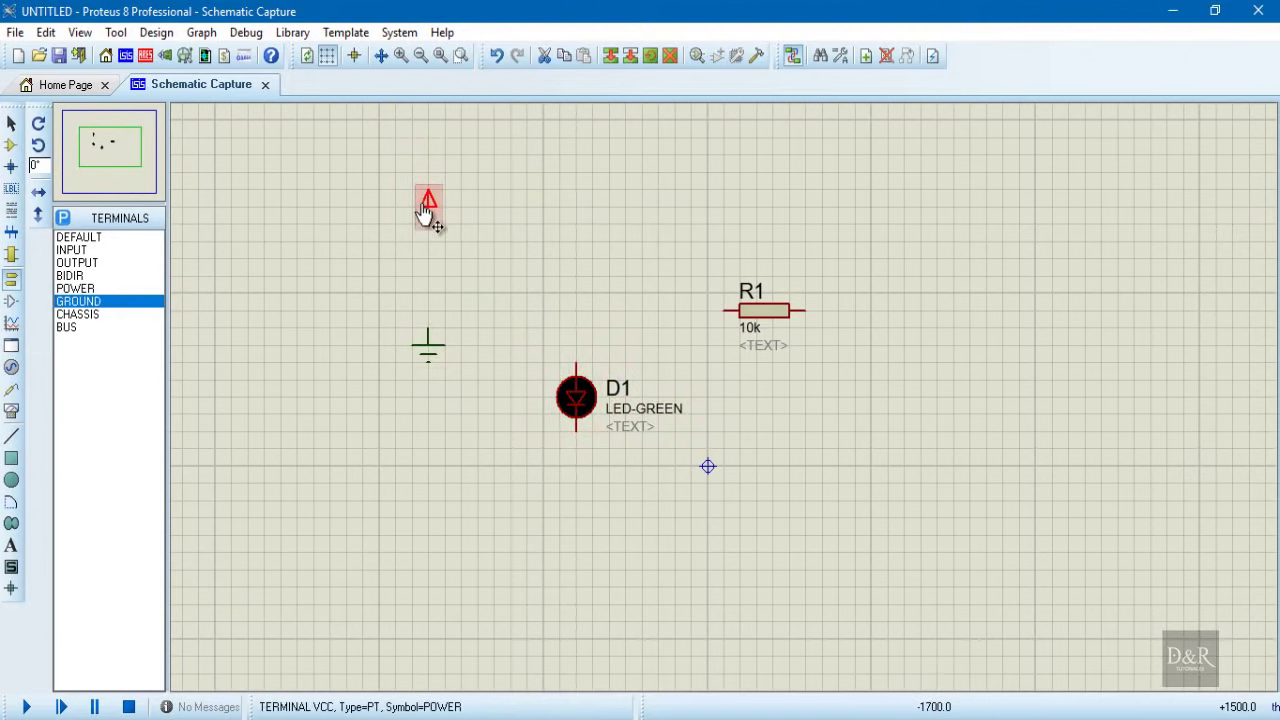
drag(429, 217, 583, 286)
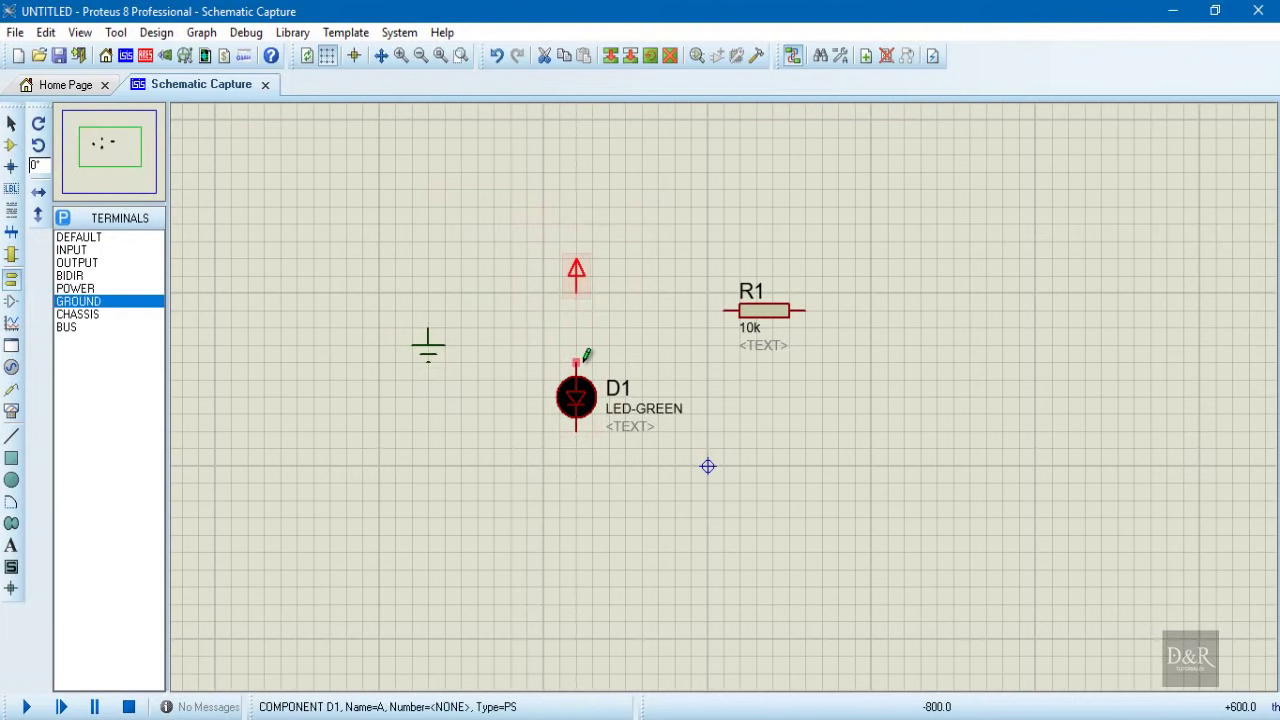
click(584, 357)
click(580, 289)
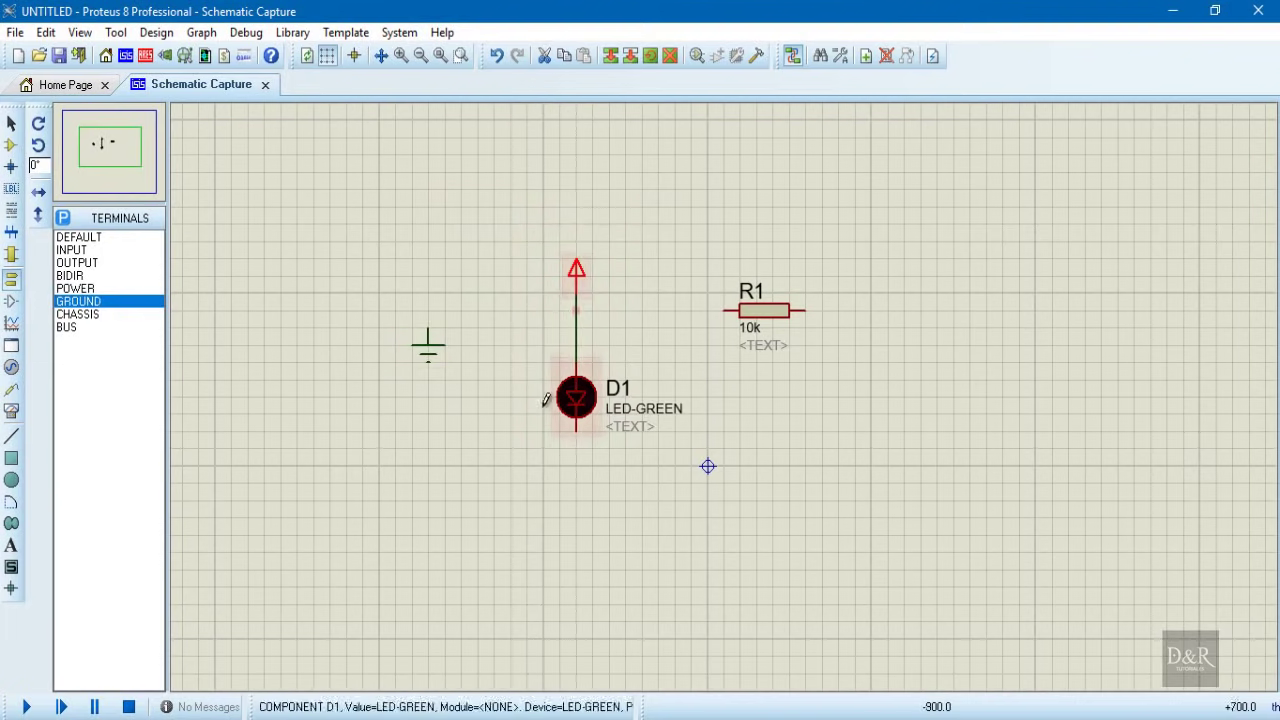
- Move resistor R1 below and right of the LED and wire its near end to the LED's cathode
click(779, 327)
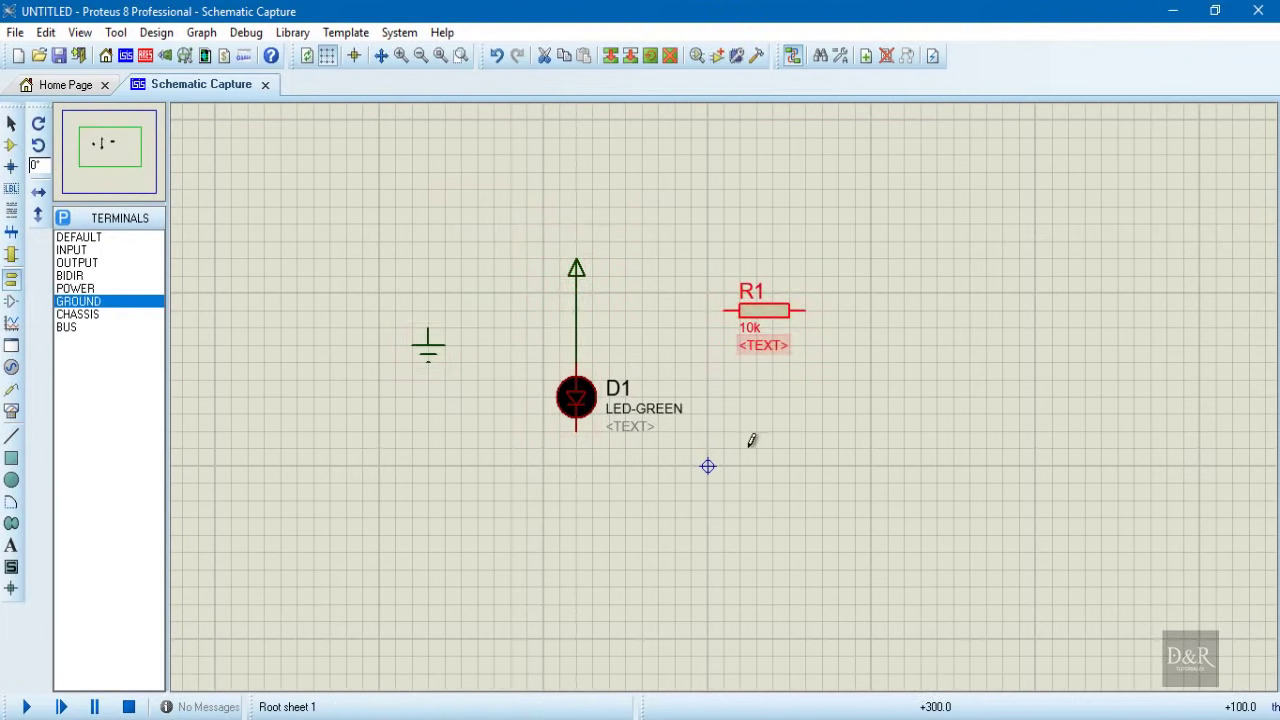
drag(771, 323, 667, 503)
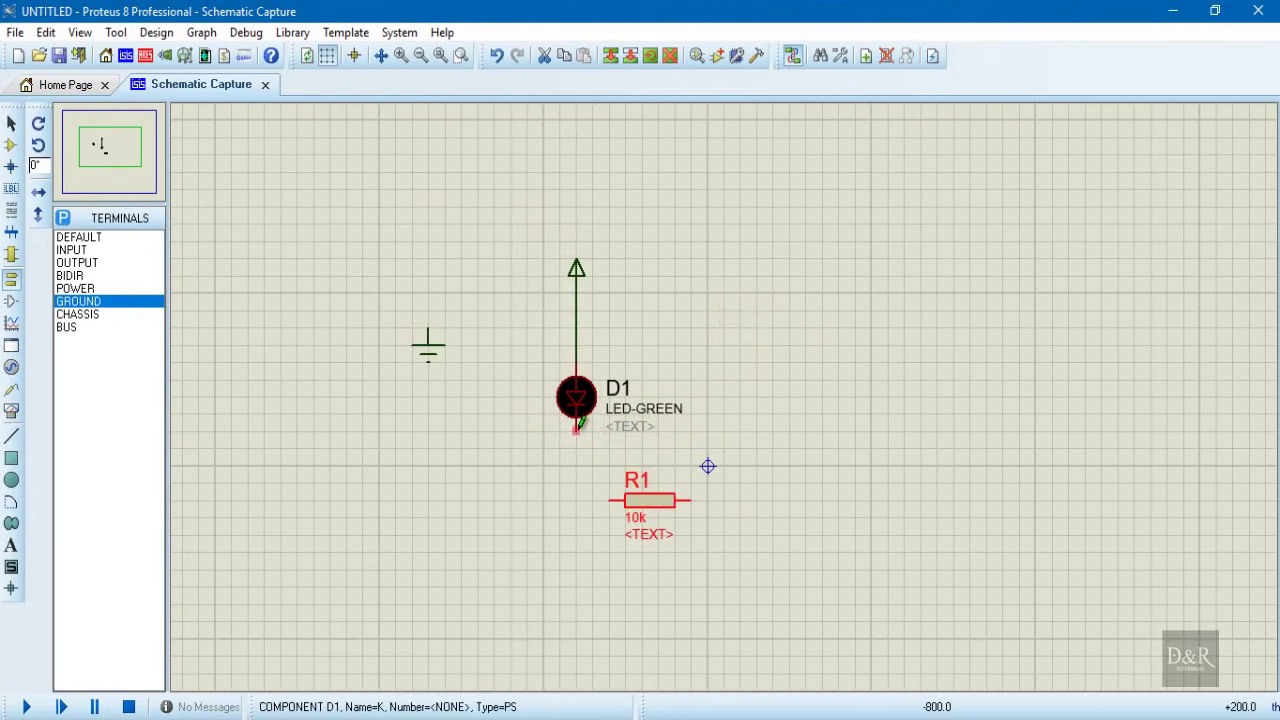
click(579, 424)
click(607, 498)
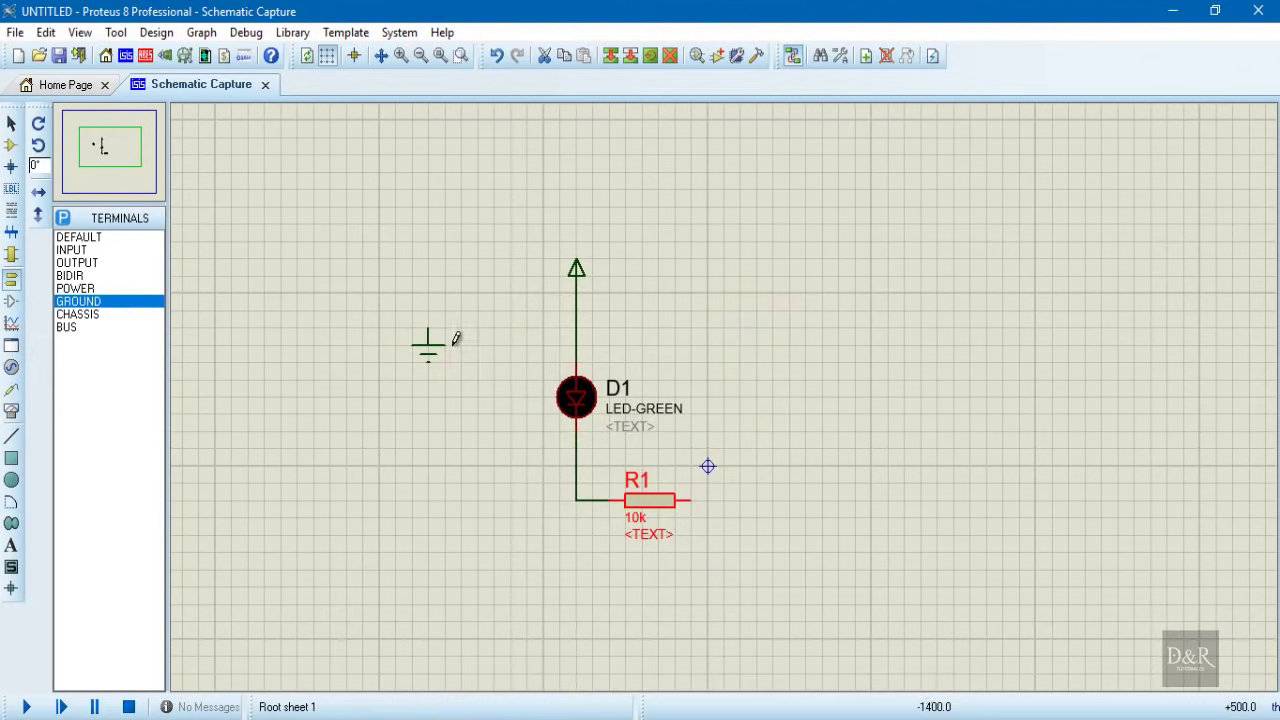
- Move the ground terminal below and right of resistor R1 and wire it to the resistor's free end
click(428, 344)
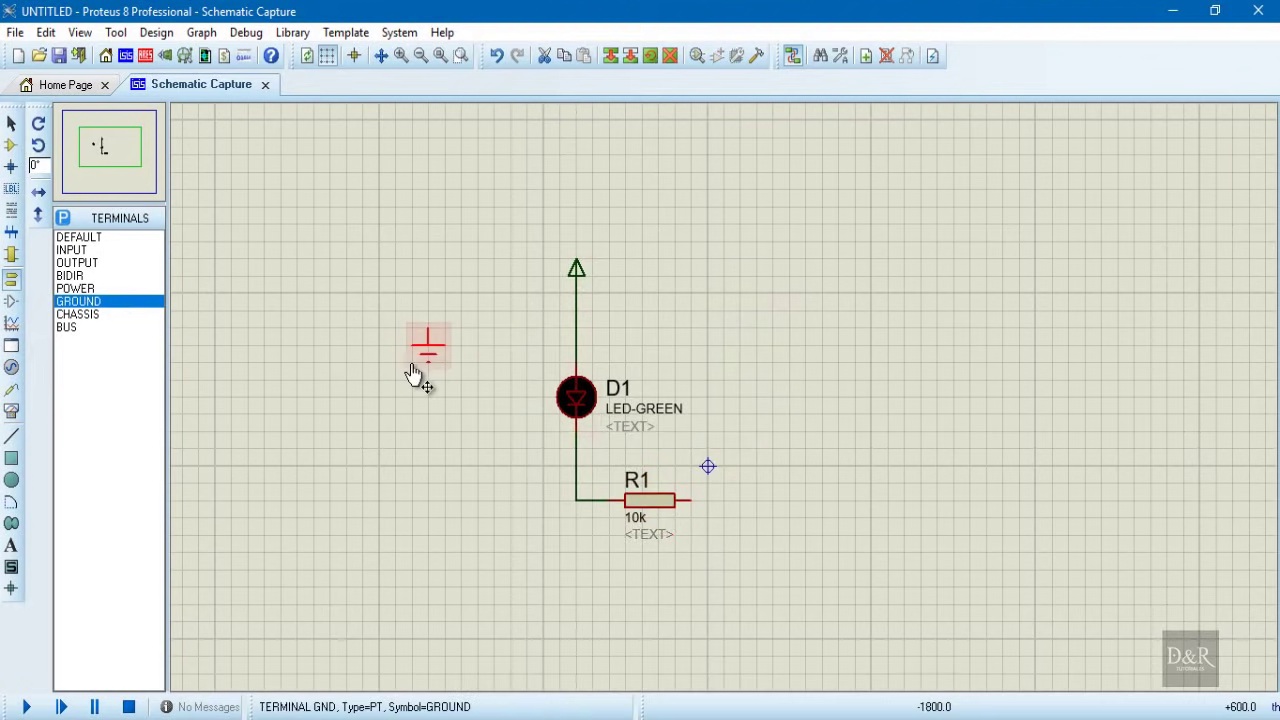
click(742, 540)
double_click(740, 536)
click(805, 137)
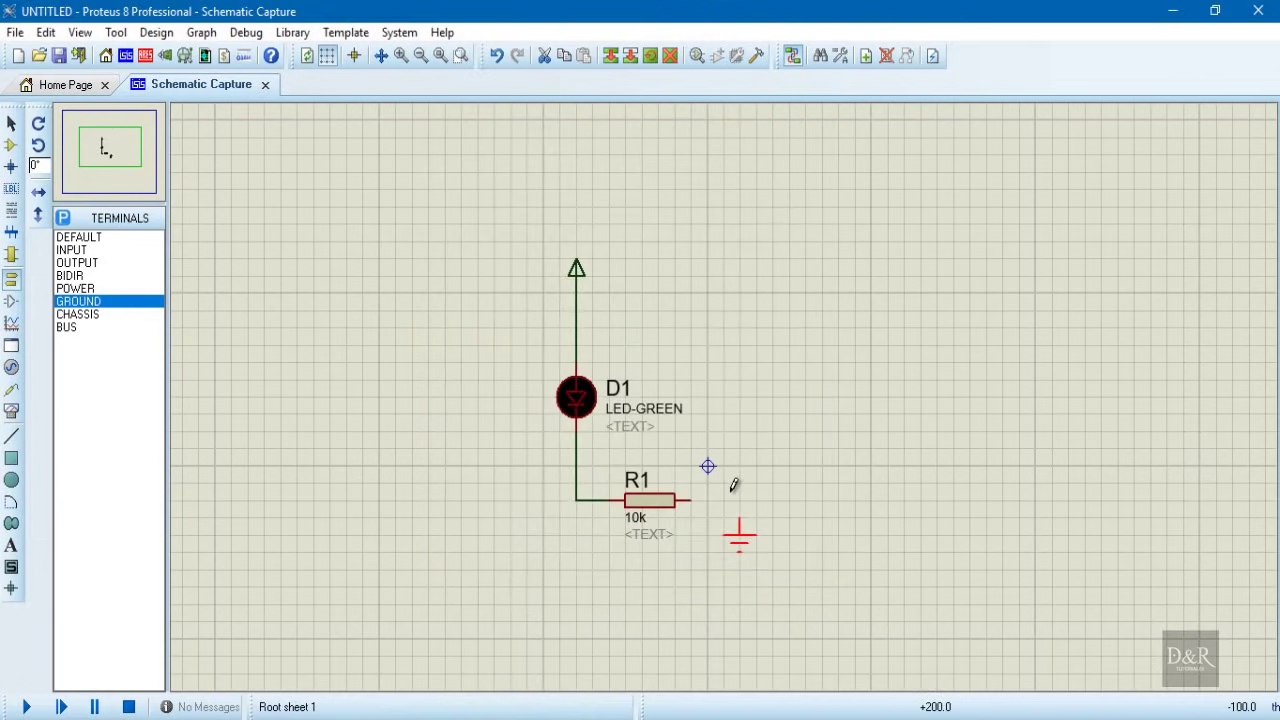
click(691, 500)
click(739, 519)
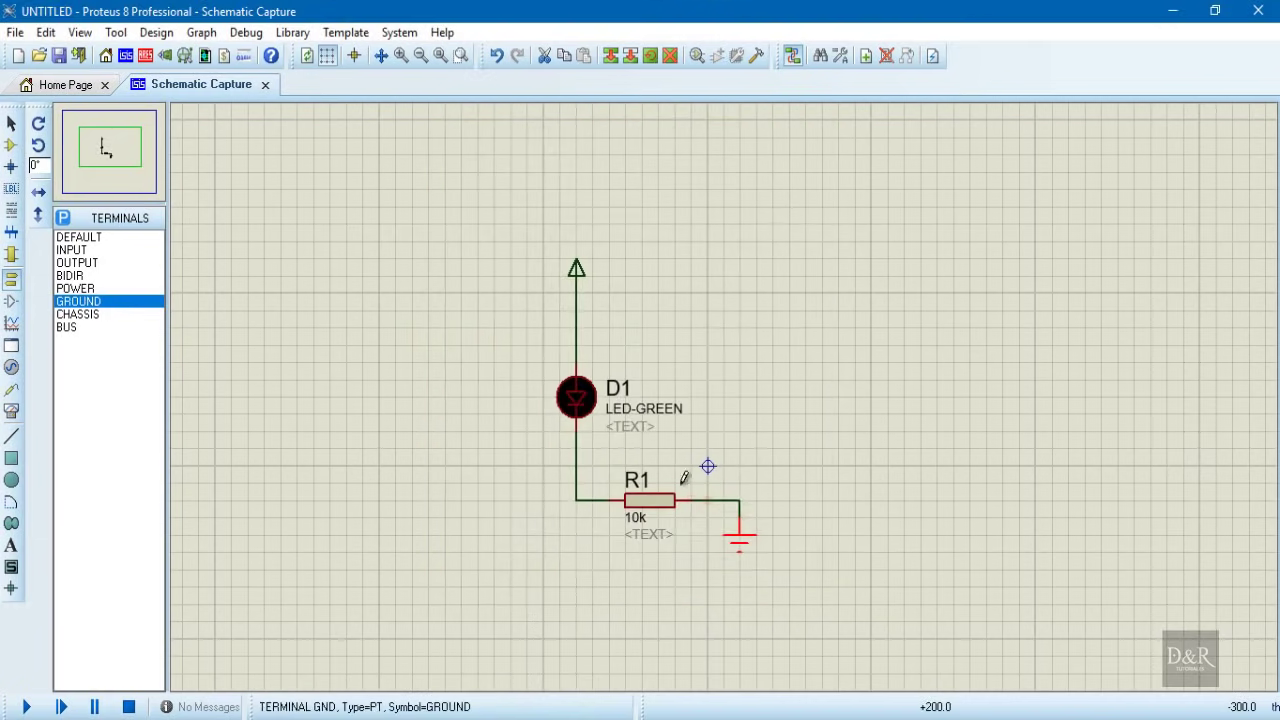
- Set the resistance of resistor R1 to 220
double_click(651, 520)
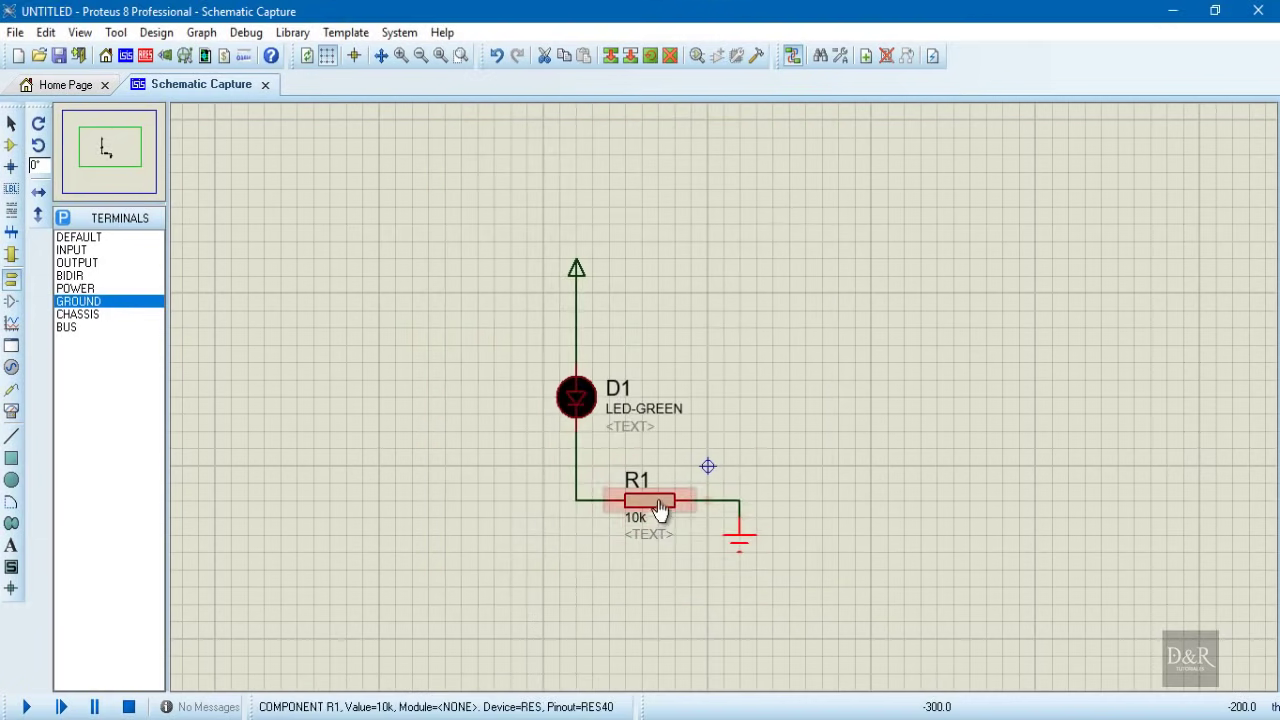
key(Tab)
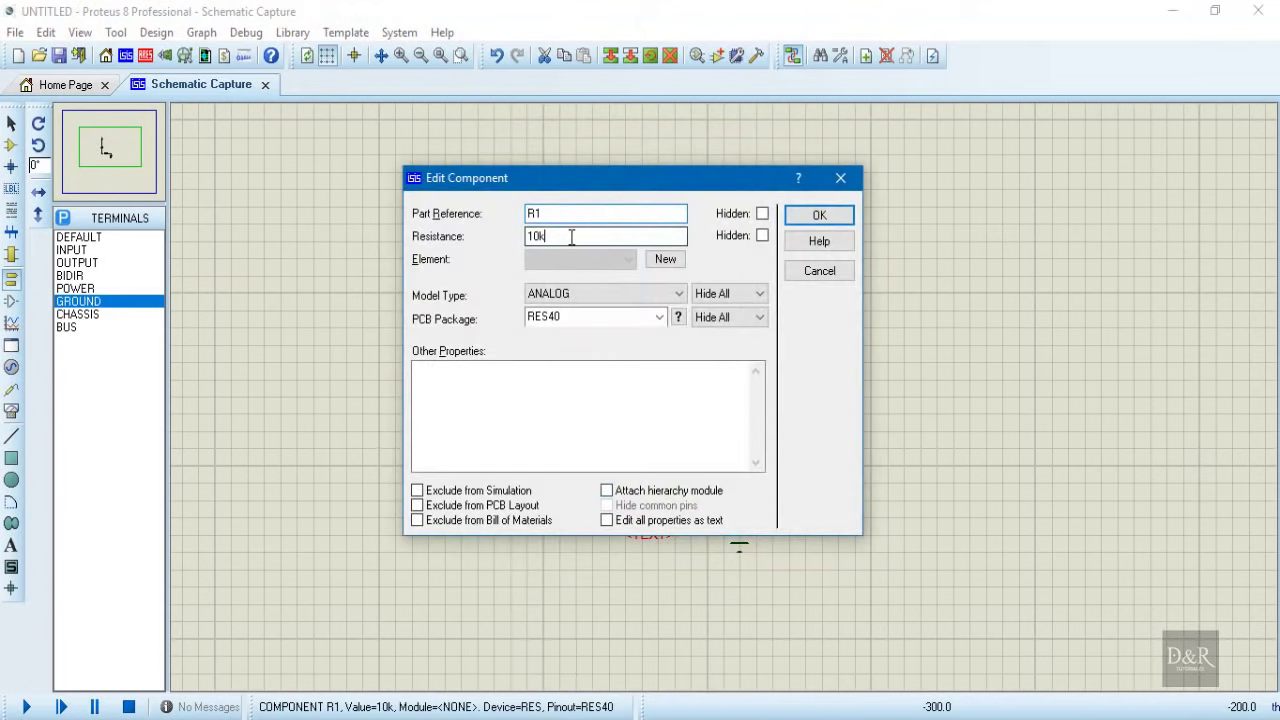
text(220)
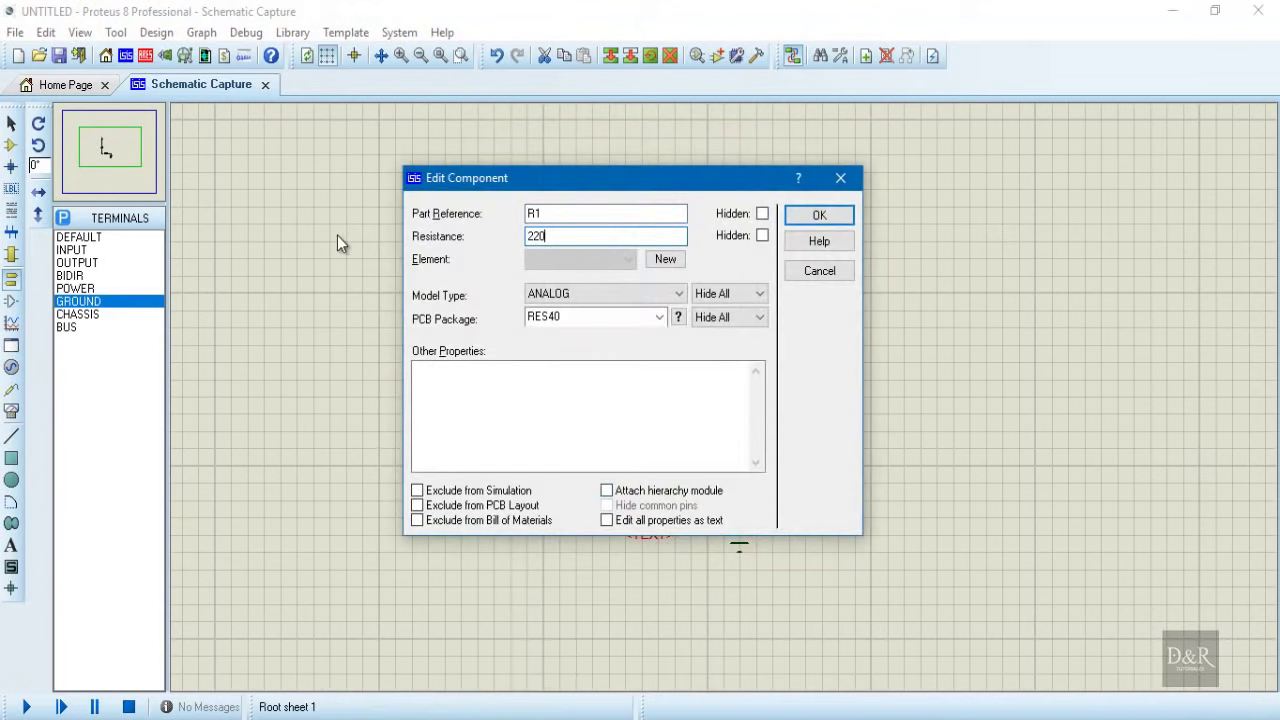
key(Return)
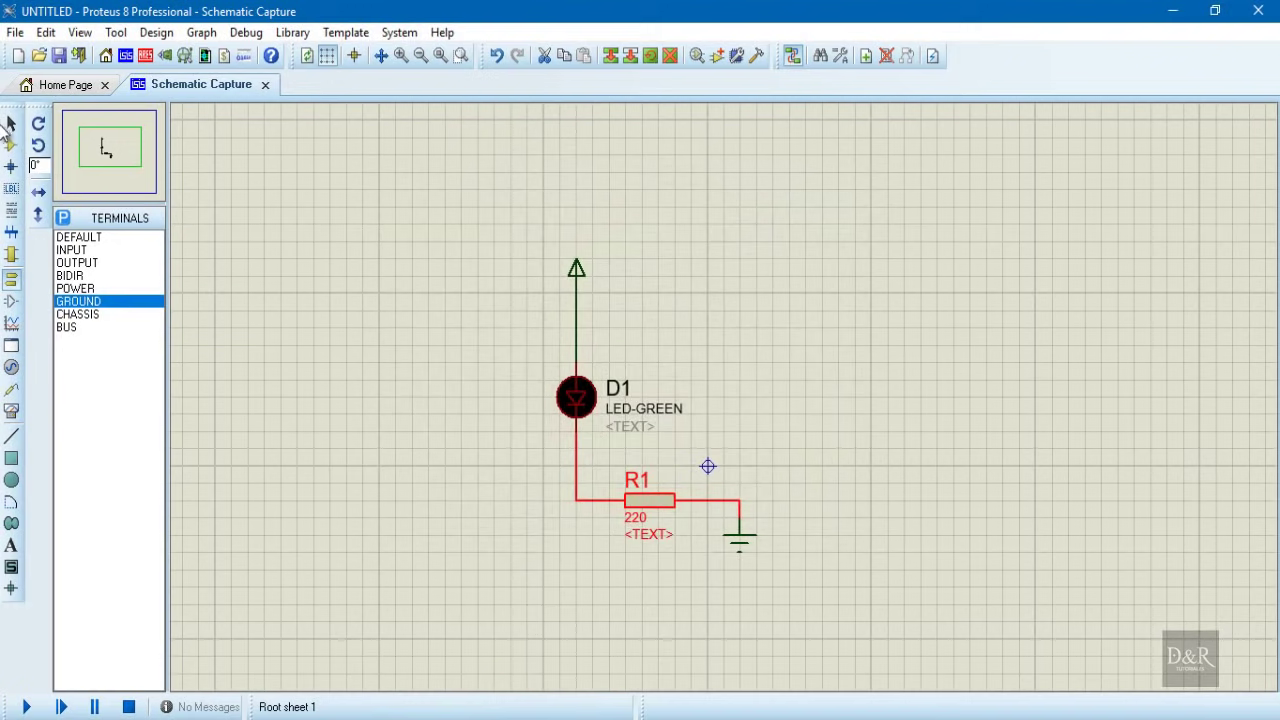
click(7, 124)
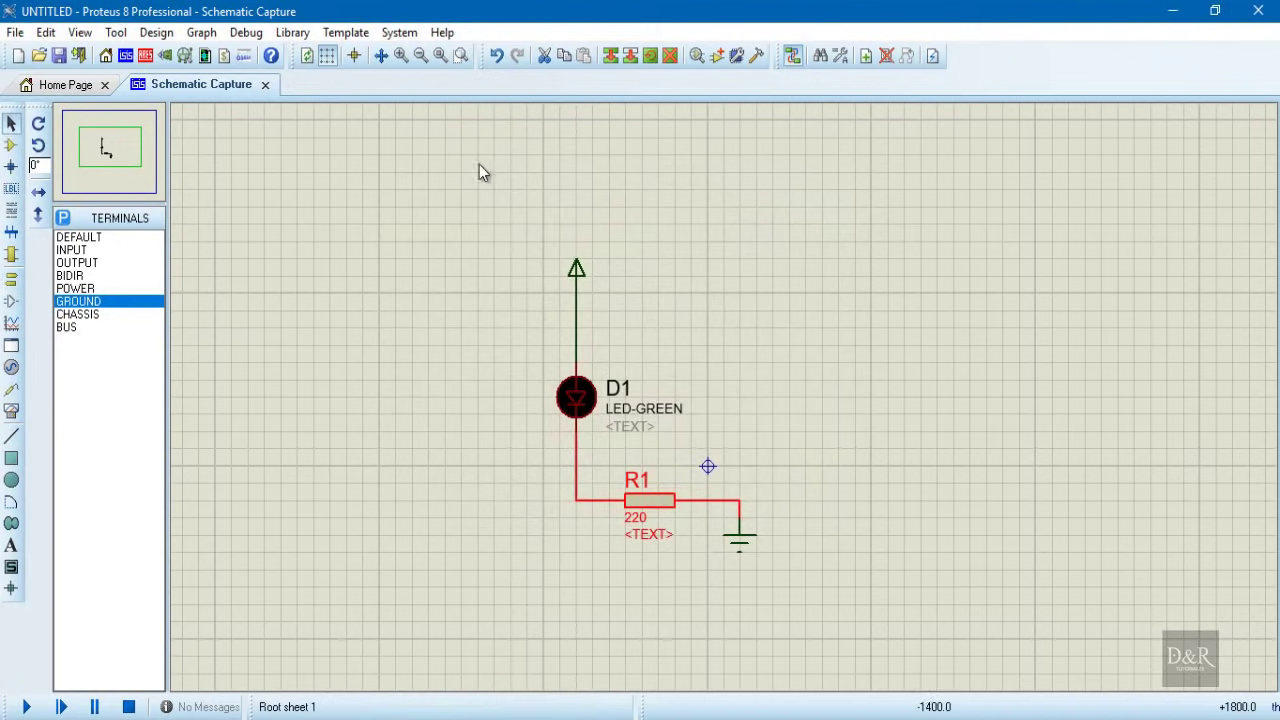
drag(445, 189, 854, 603)
click(951, 401)
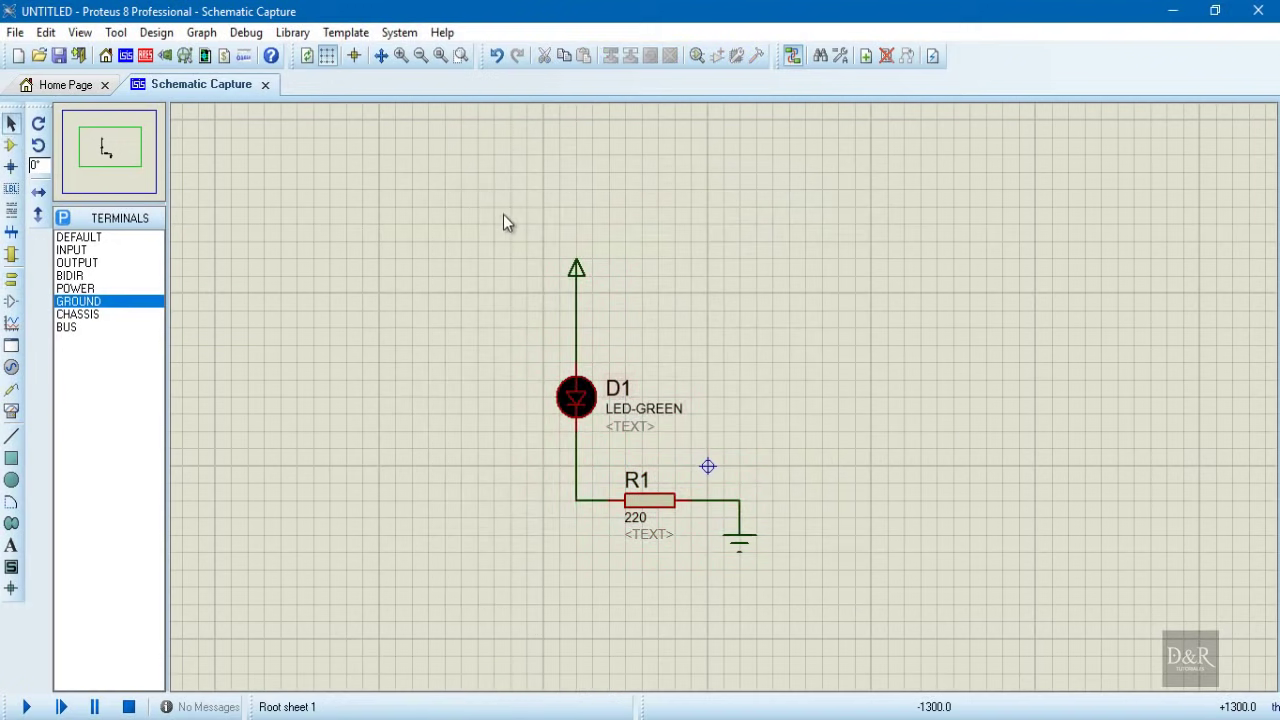
drag(523, 191, 820, 545)
click(916, 515)
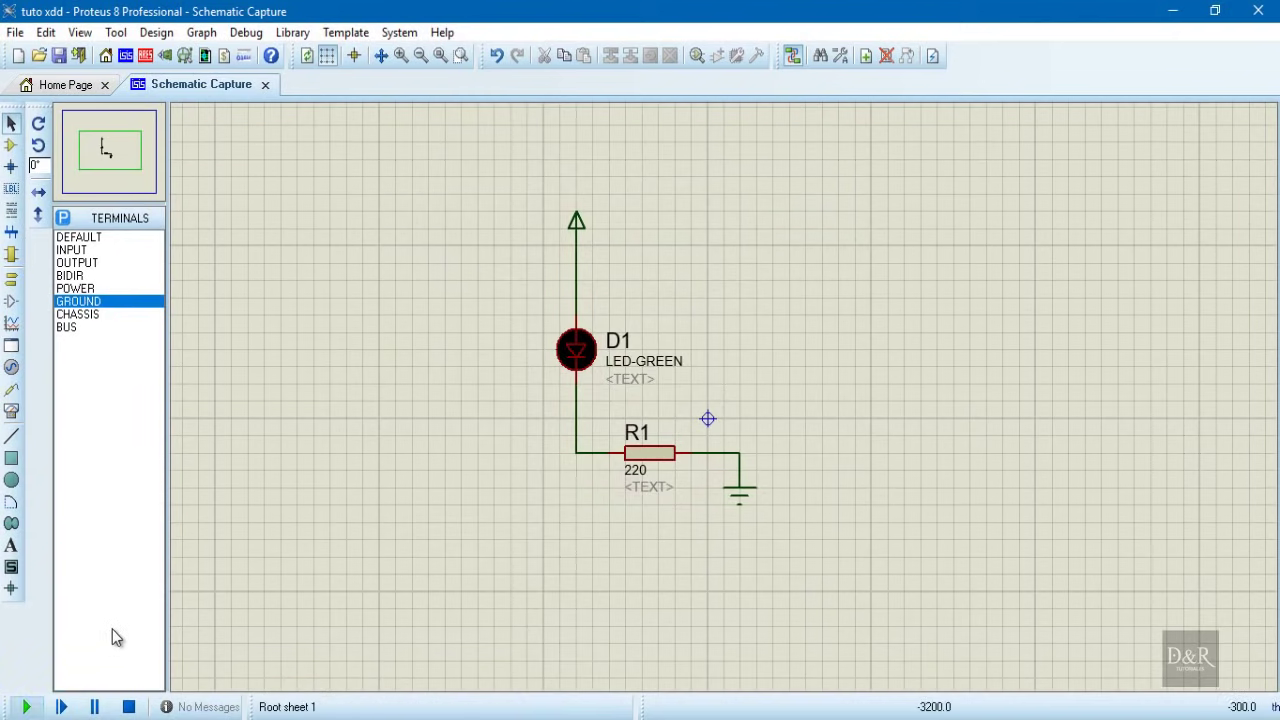
- Run the simulation to check the LED circuit, then stop it and close the simulation message log
click(27, 707)
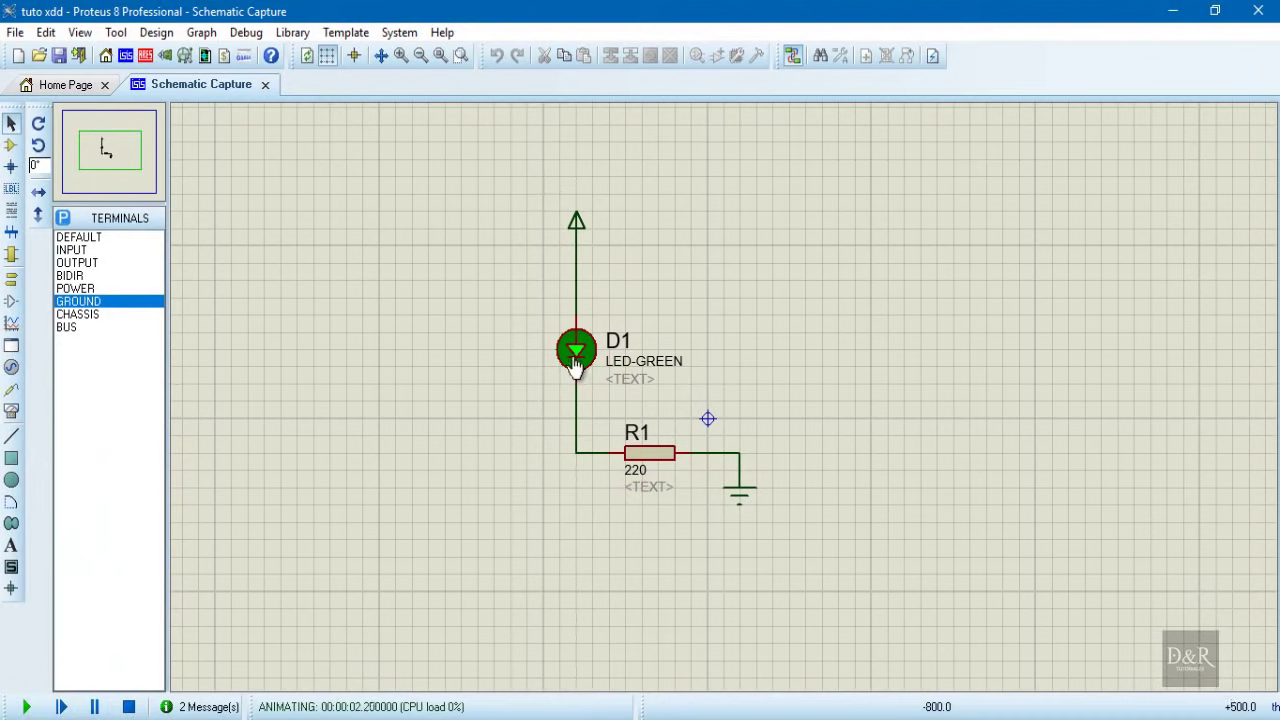
click(132, 707)
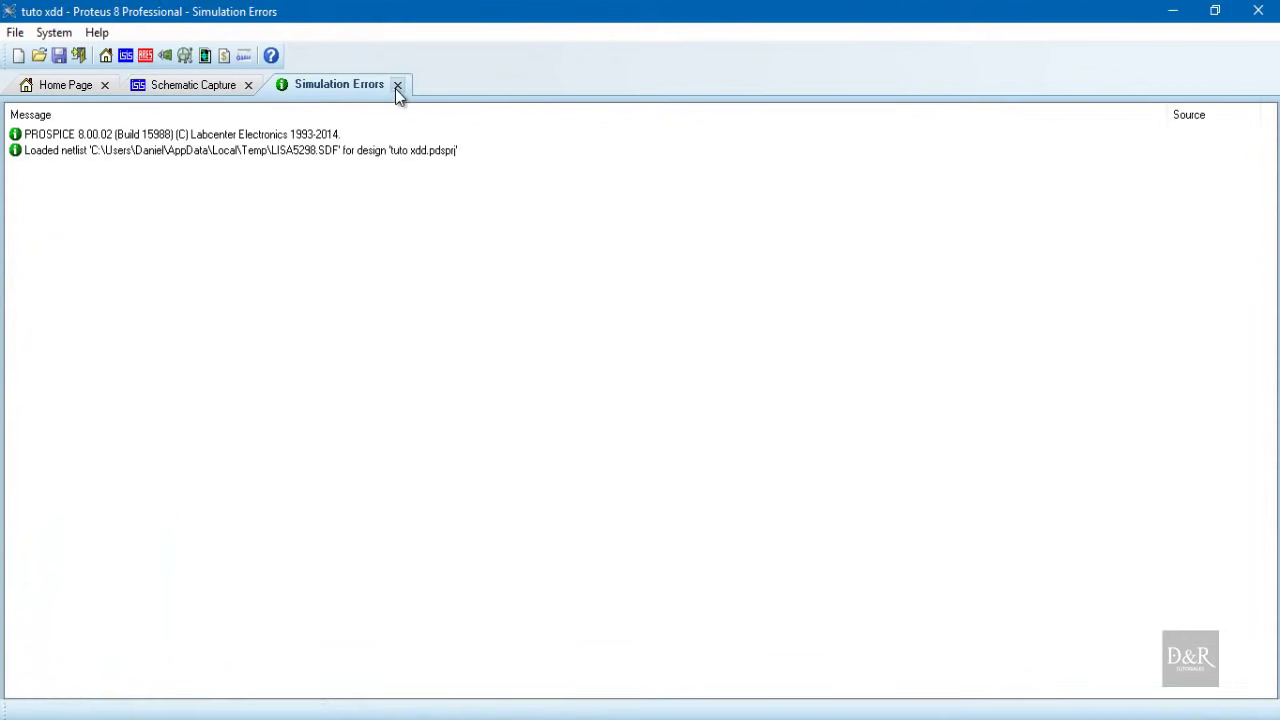
click(397, 86)
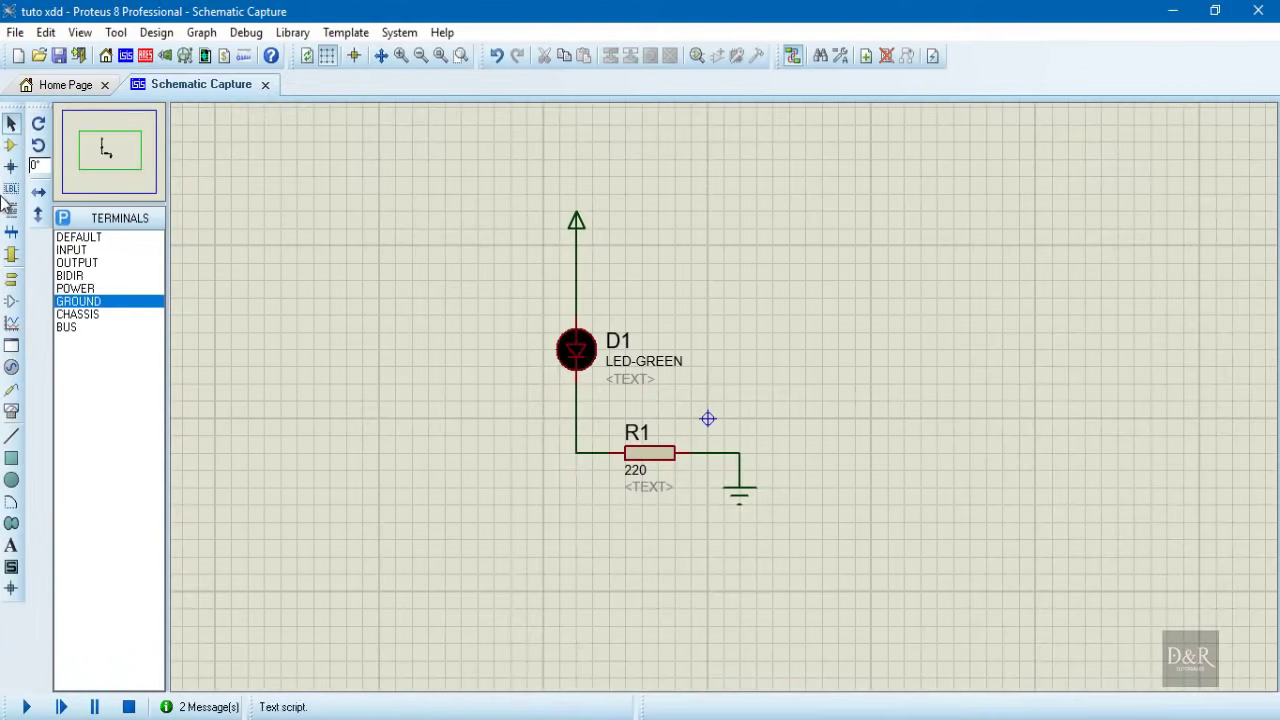
- Search the device library for "header"
click(13, 148)
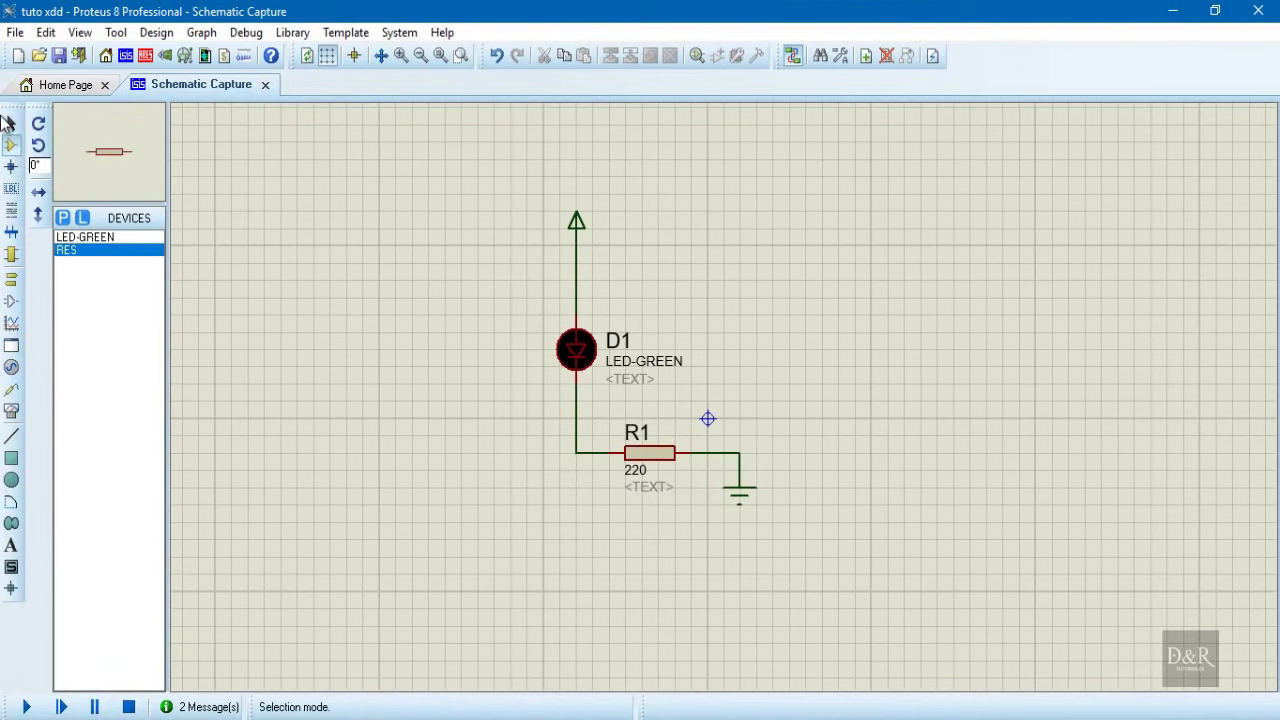
click(63, 219)
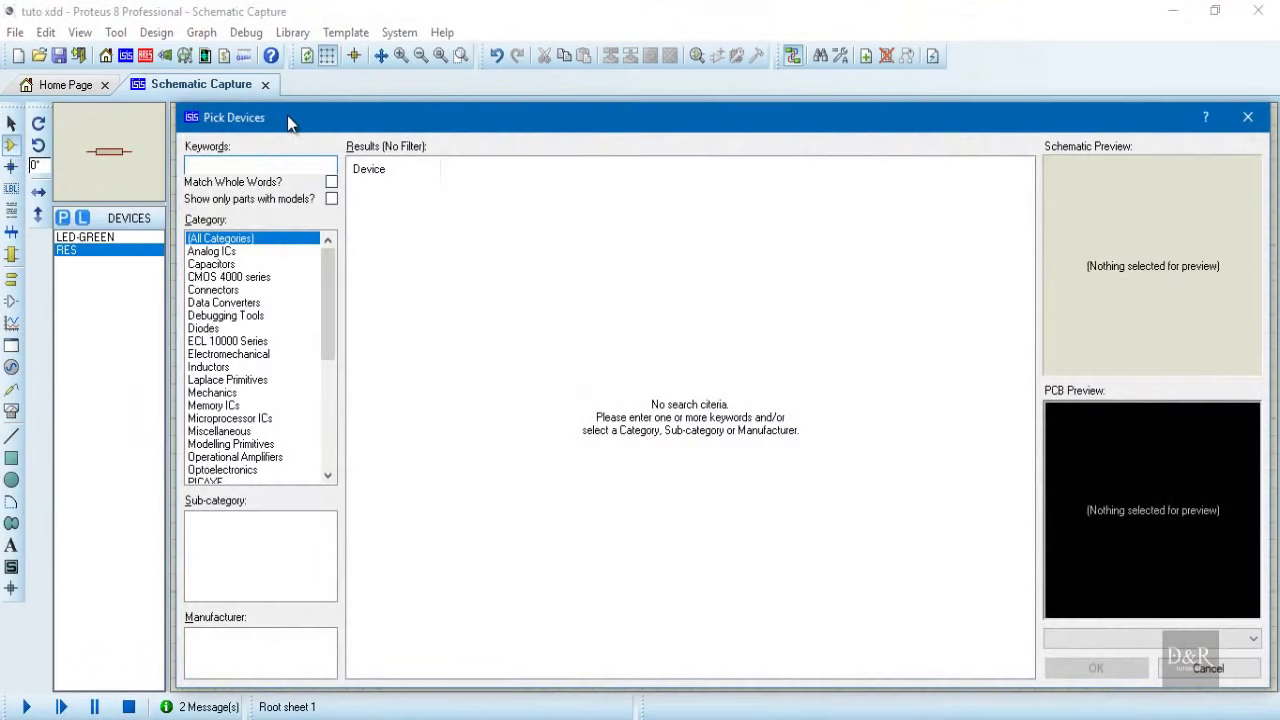
drag(287, 116, 425, 168)
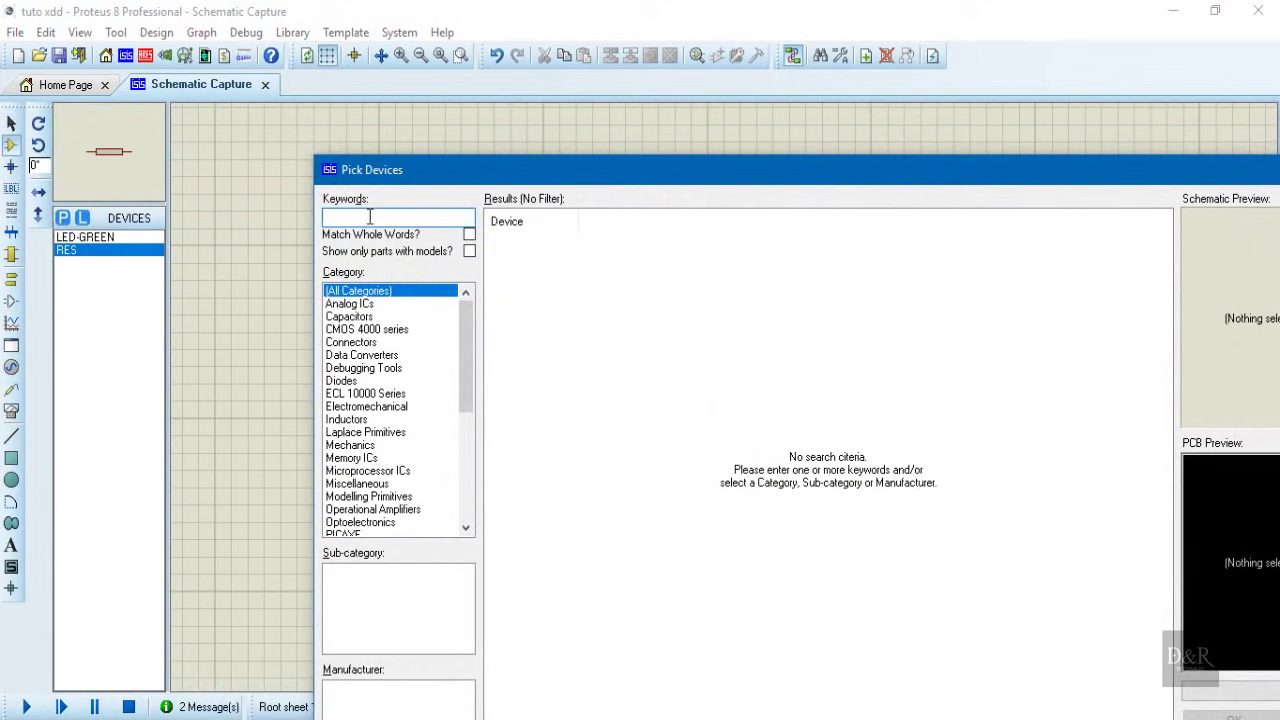
text(header)
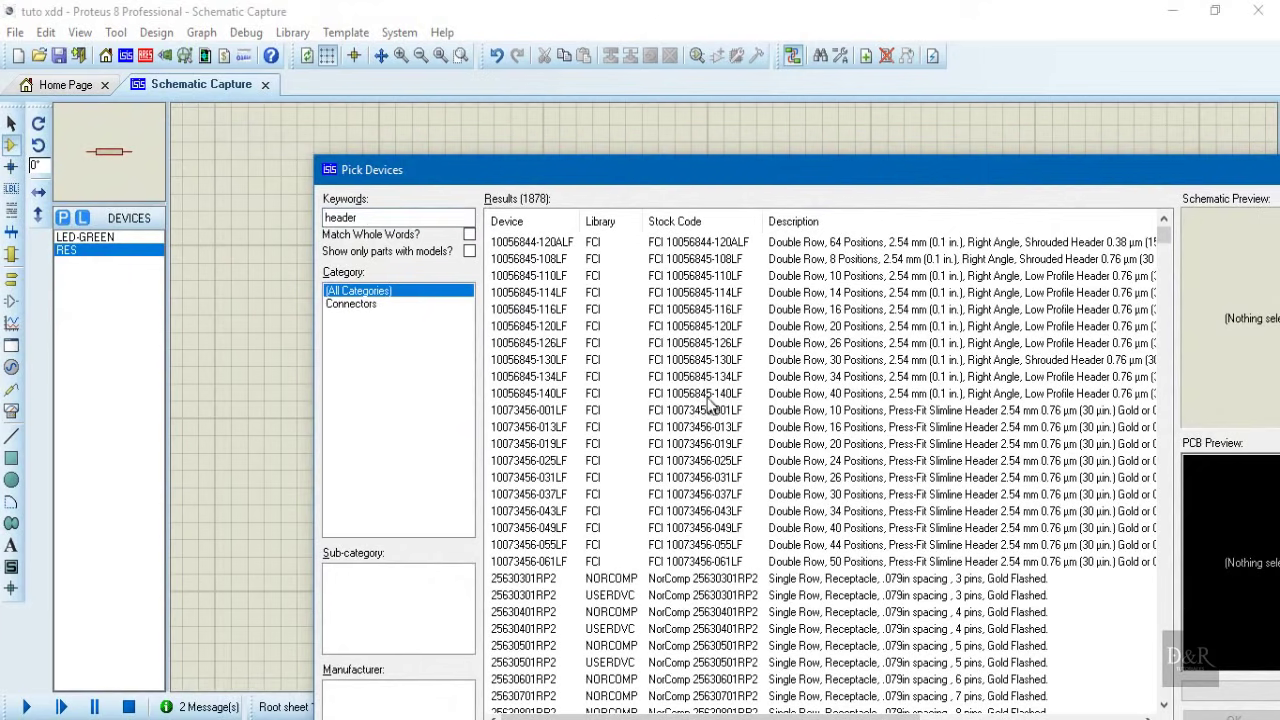
- Add the two-pin straight header 26630201RP2 from the USERDVC library and place it to the right of the LED circuit
scroll(706, 484, down, 4)
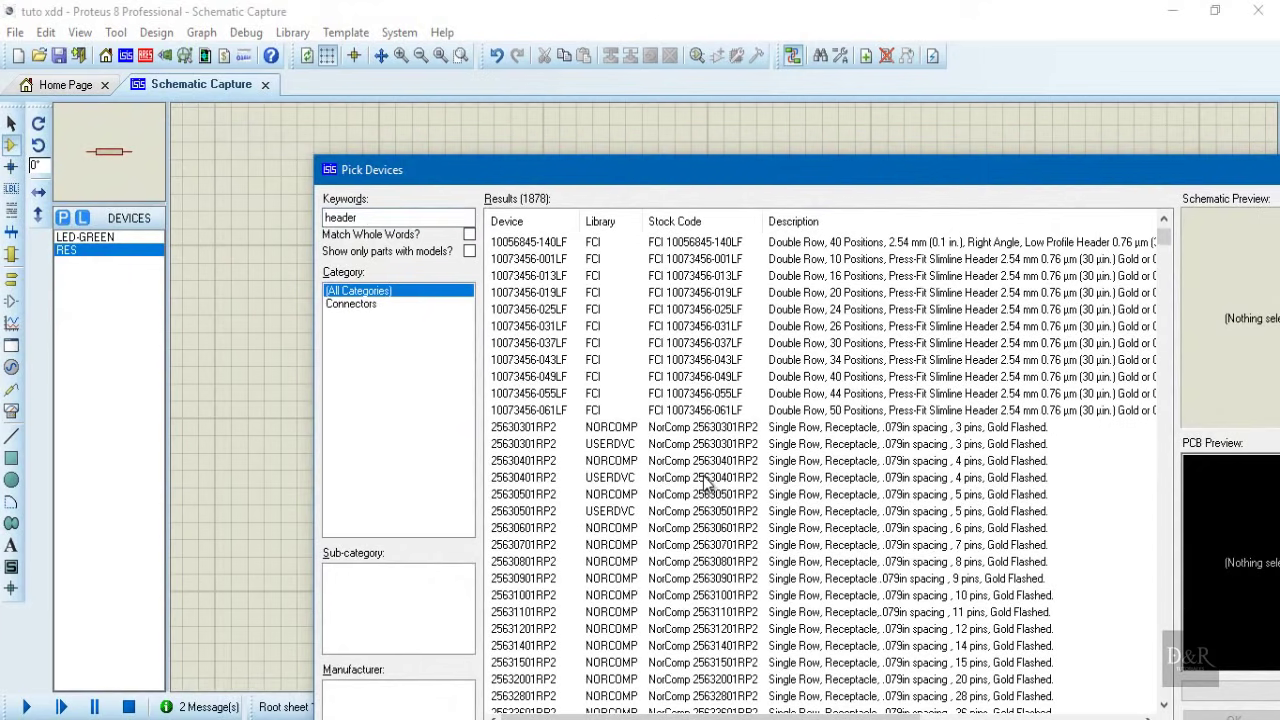
scroll(740, 525, down, 2)
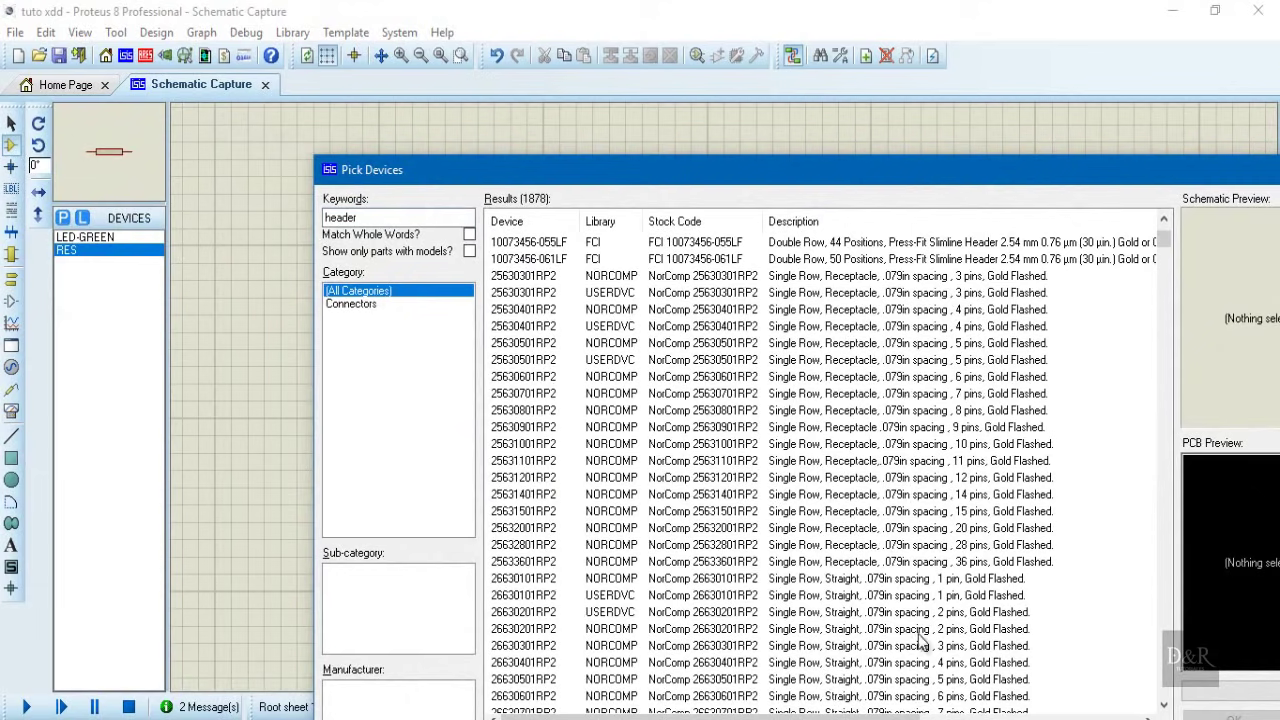
click(928, 630)
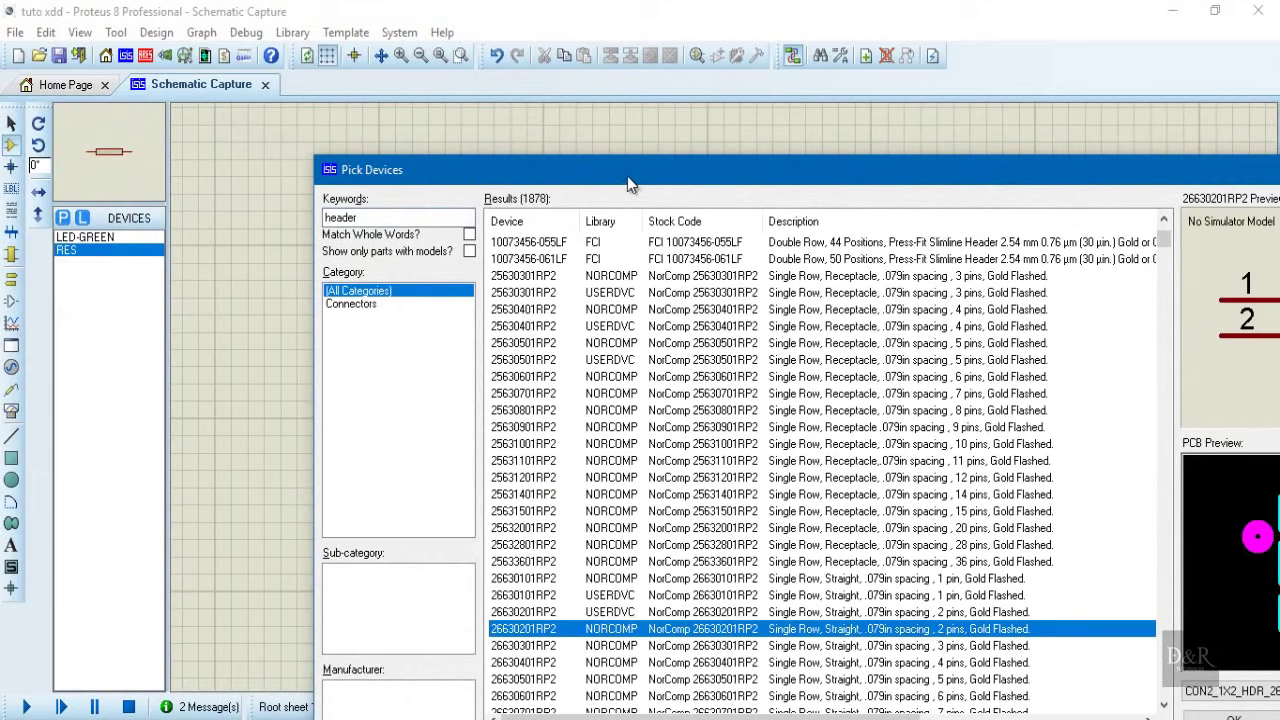
drag(627, 177, 469, 119)
click(714, 558)
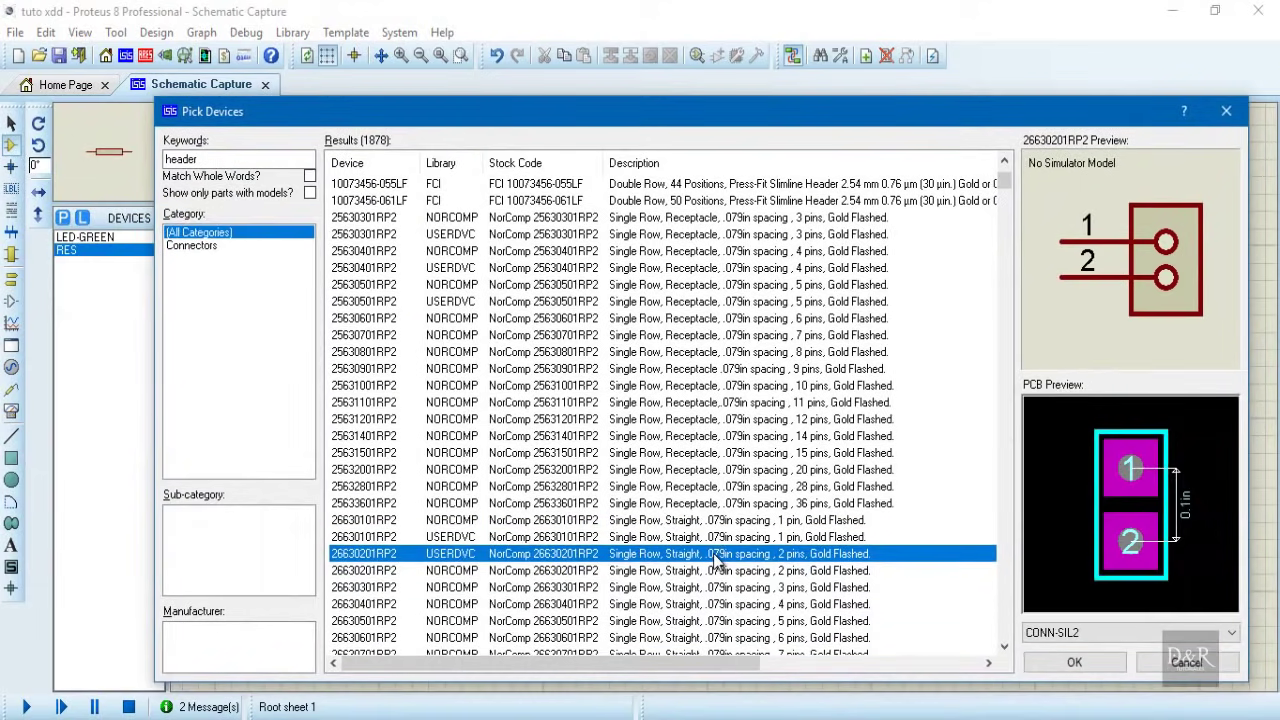
click(1074, 662)
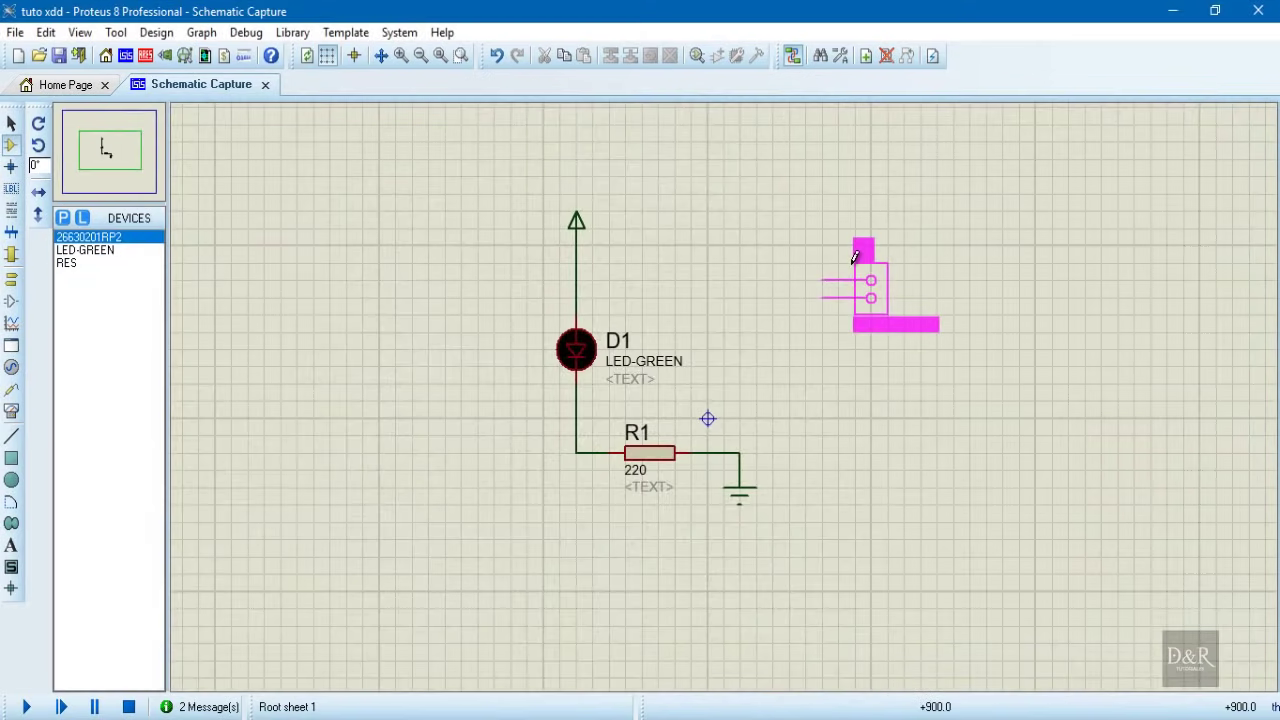
click(857, 255)
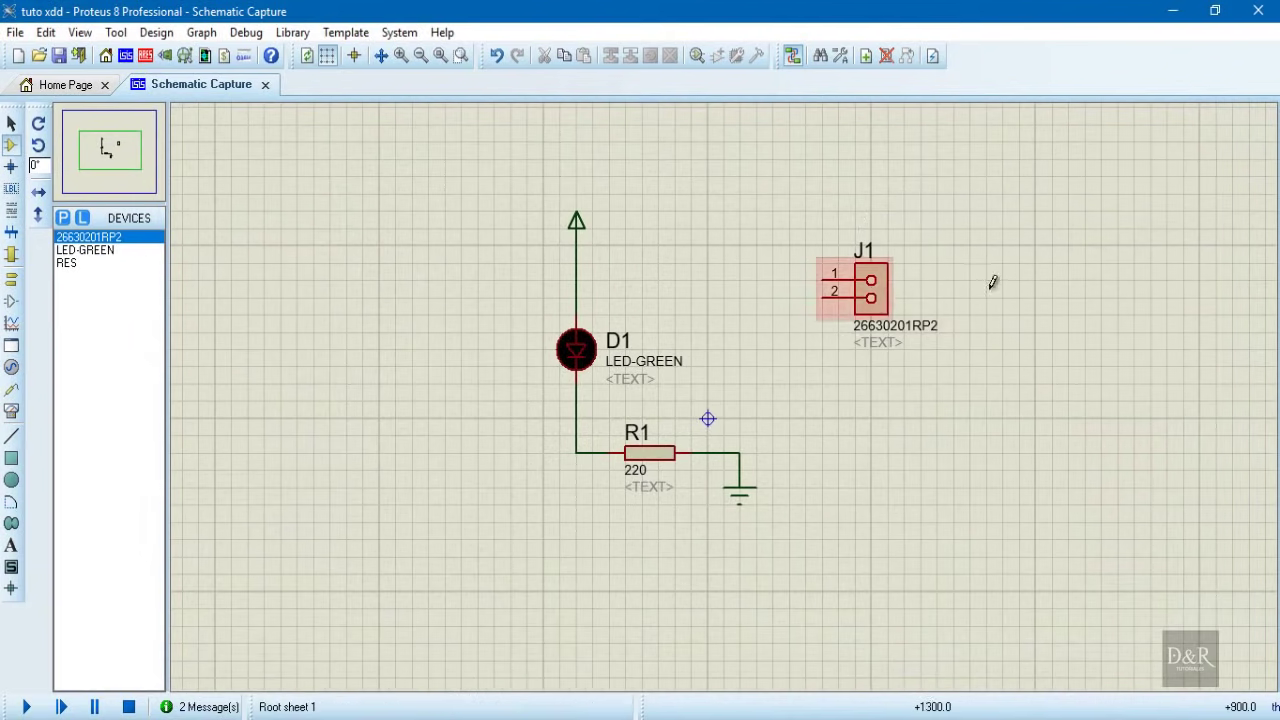
click(870, 284)
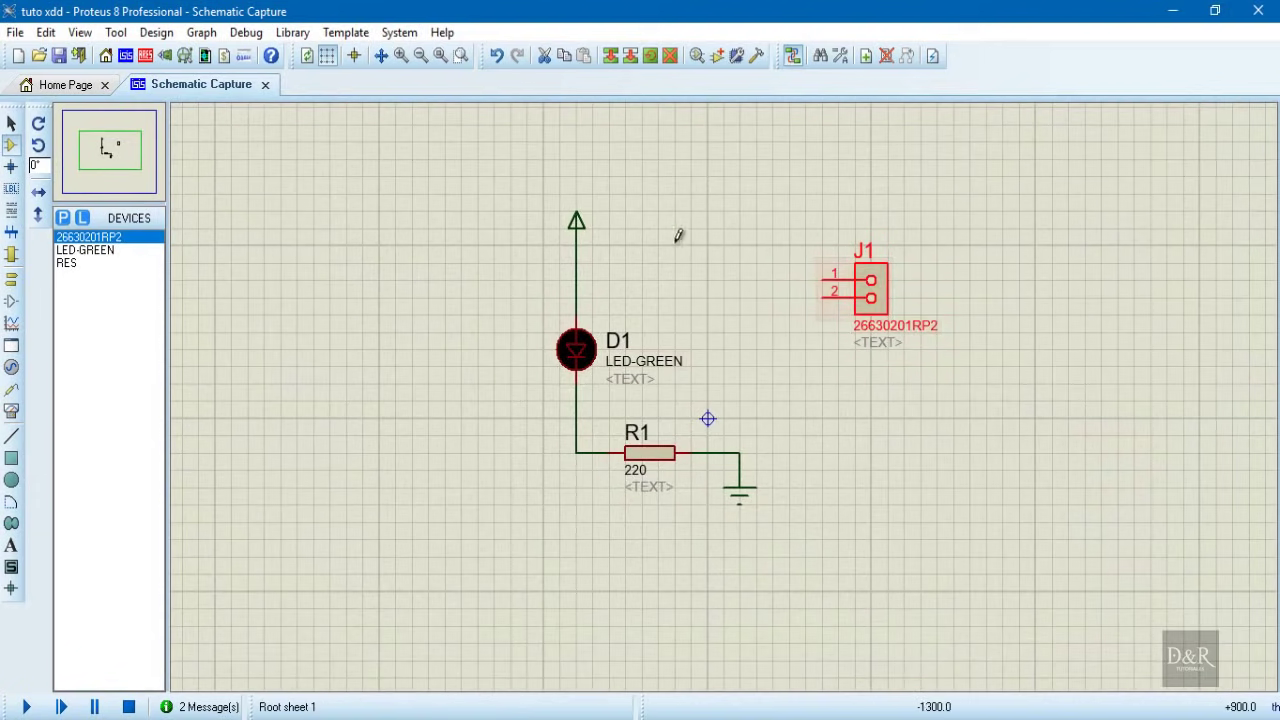
- Place a ground terminal below and a power terminal above the pins of header J1
click(12, 288)
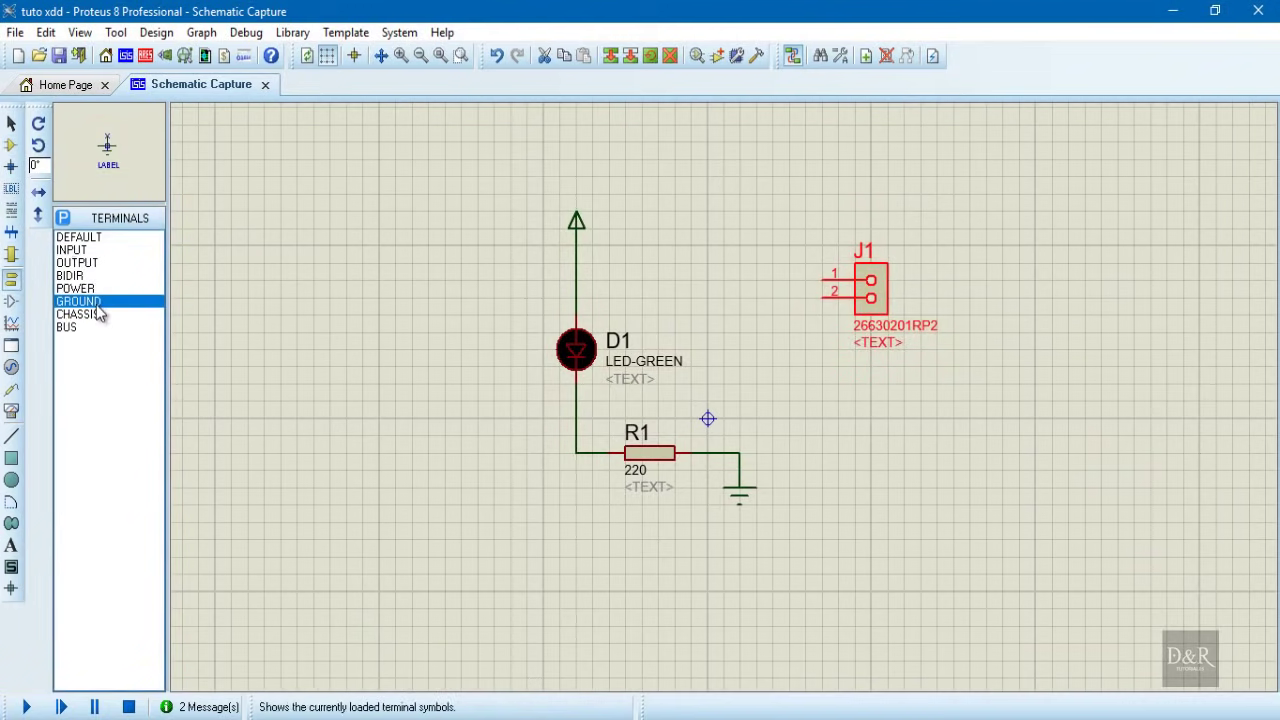
click(805, 340)
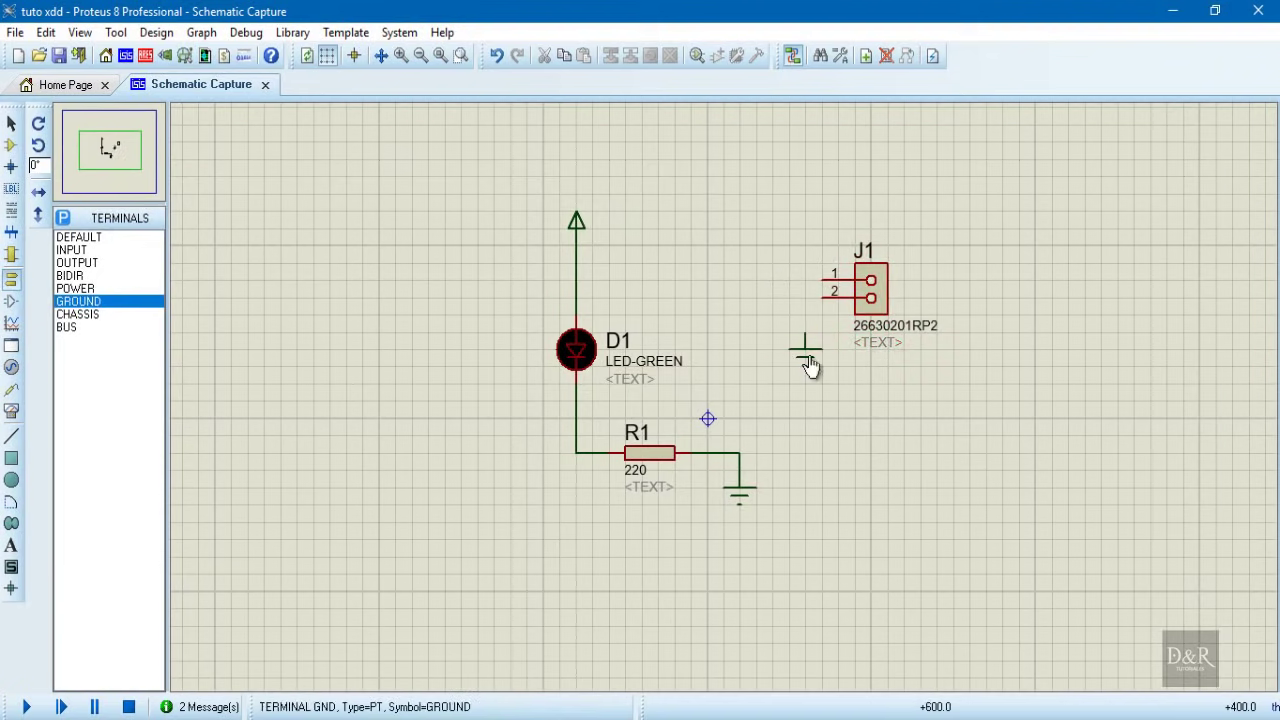
click(100, 289)
click(806, 222)
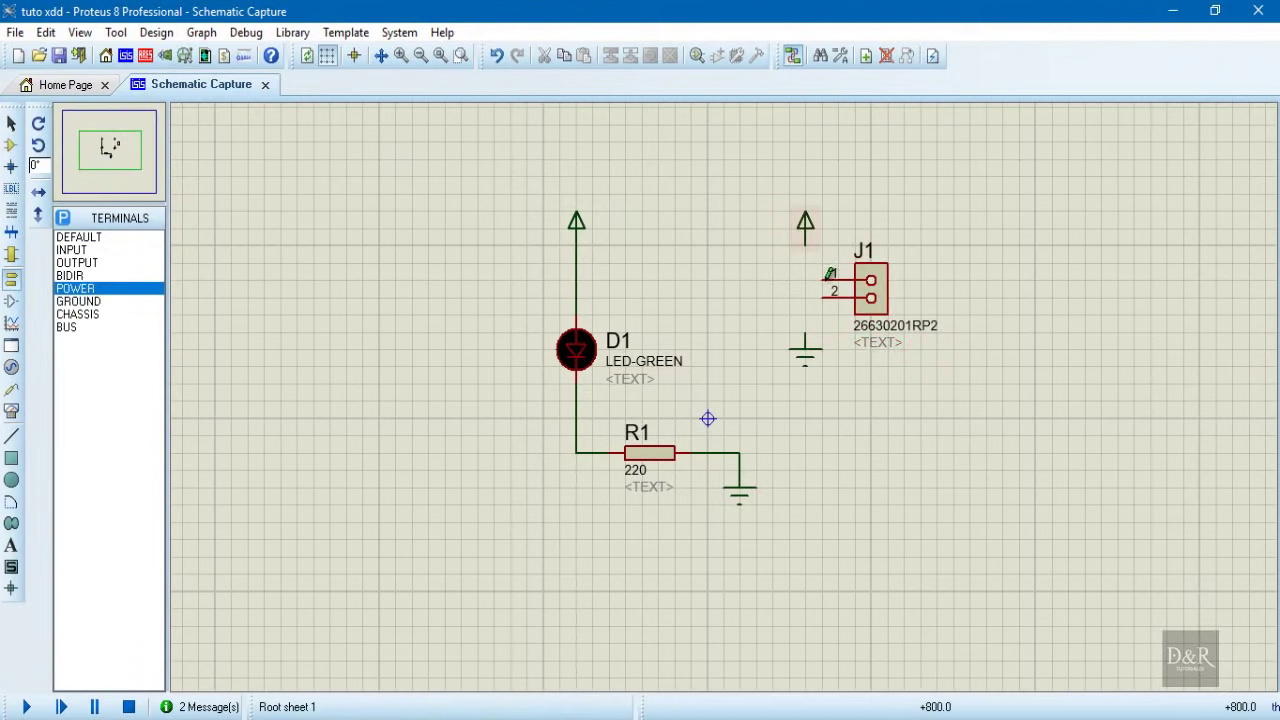
- Wire pin 1 of header J1 to the new power terminal and pin 2 to the new ground terminal
click(829, 274)
click(805, 242)
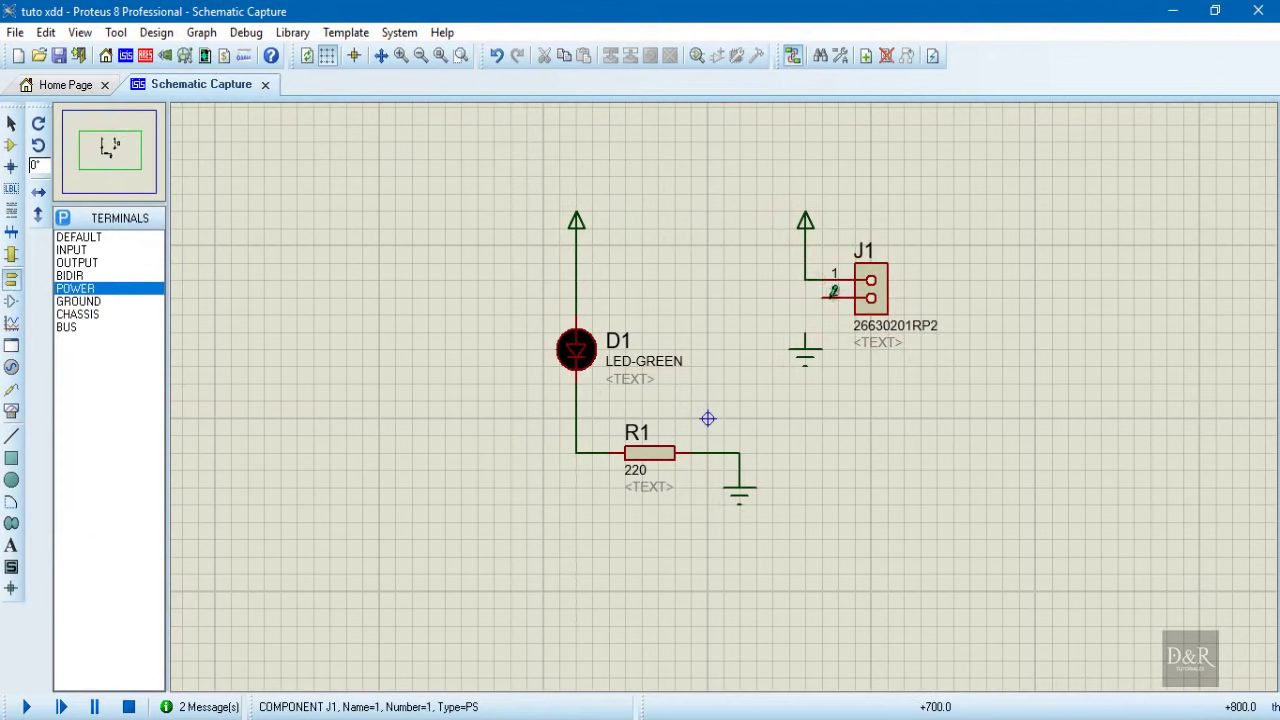
click(827, 295)
click(805, 346)
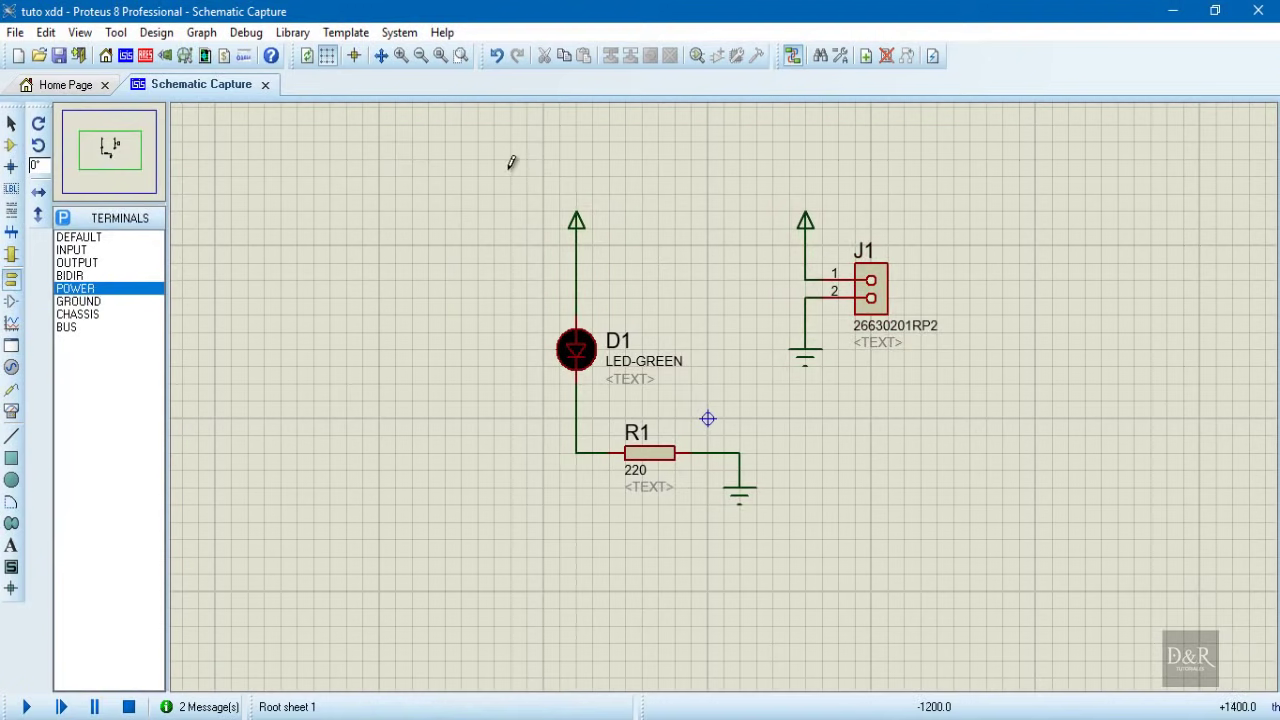
- Open the PCB layout for the circuit, look back at the schematic once and return to the layout
drag(446, 130, 1063, 540)
click(403, 158)
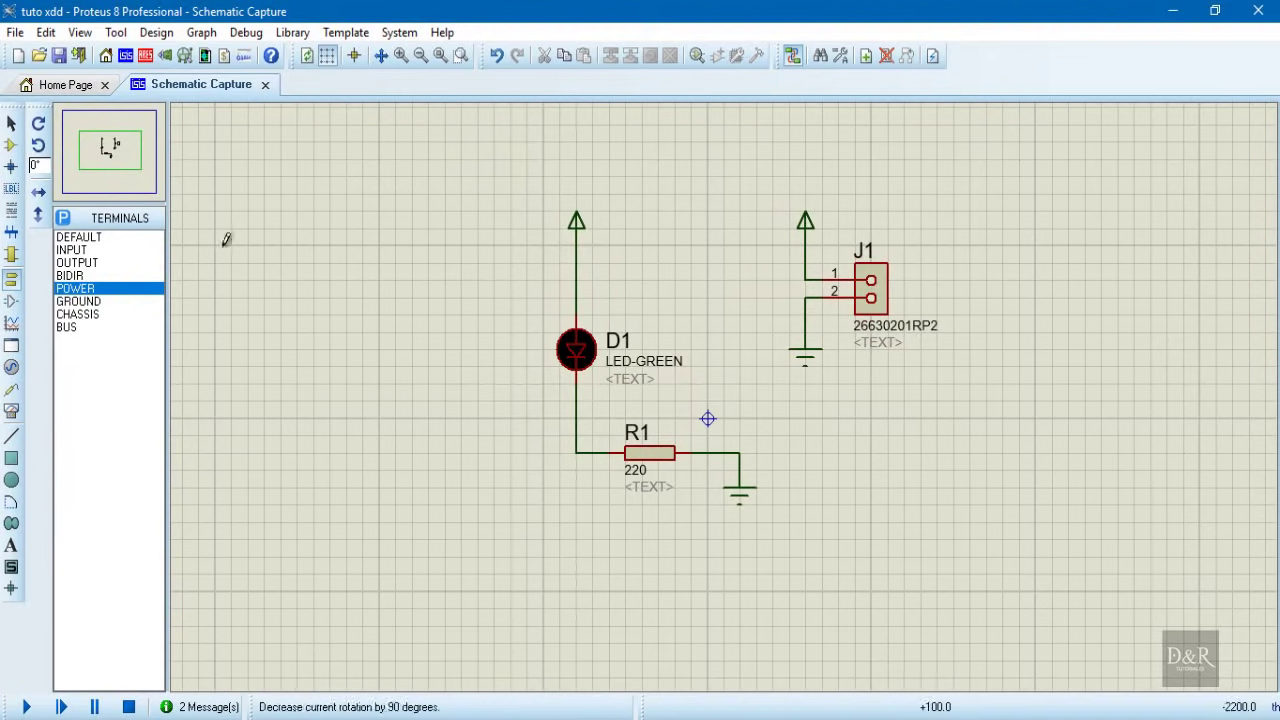
click(143, 61)
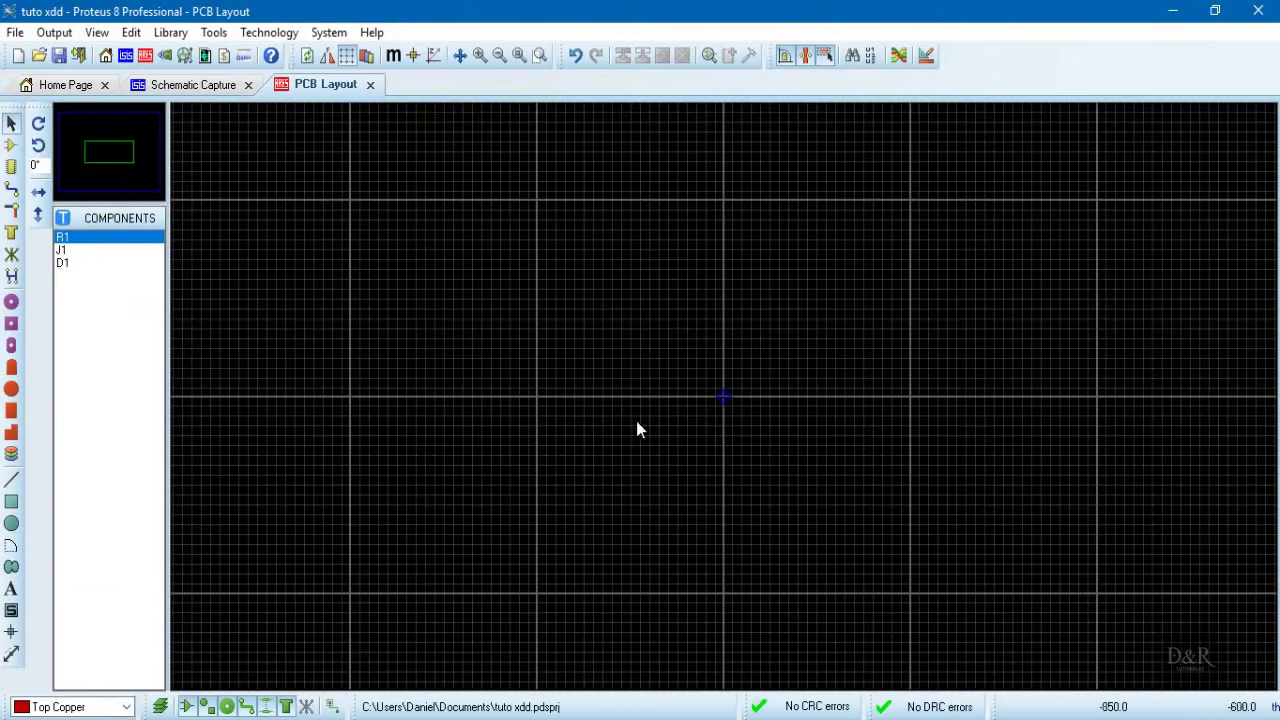
click(229, 86)
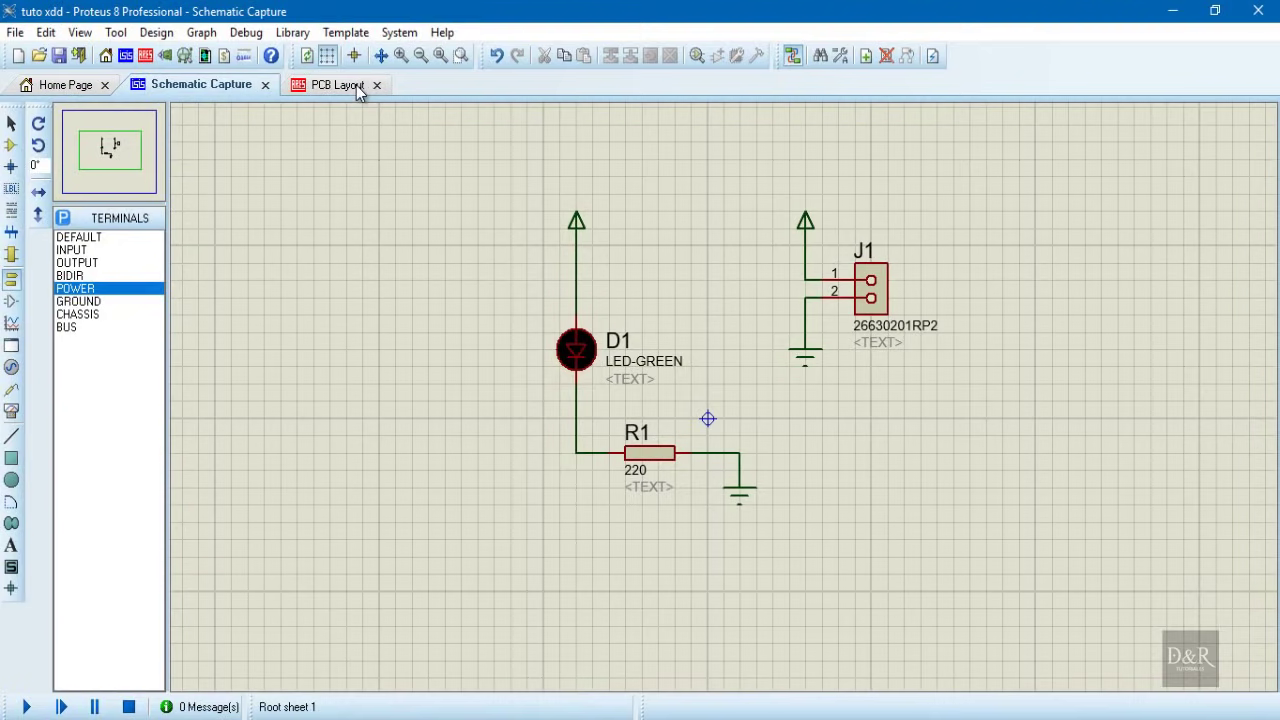
click(353, 86)
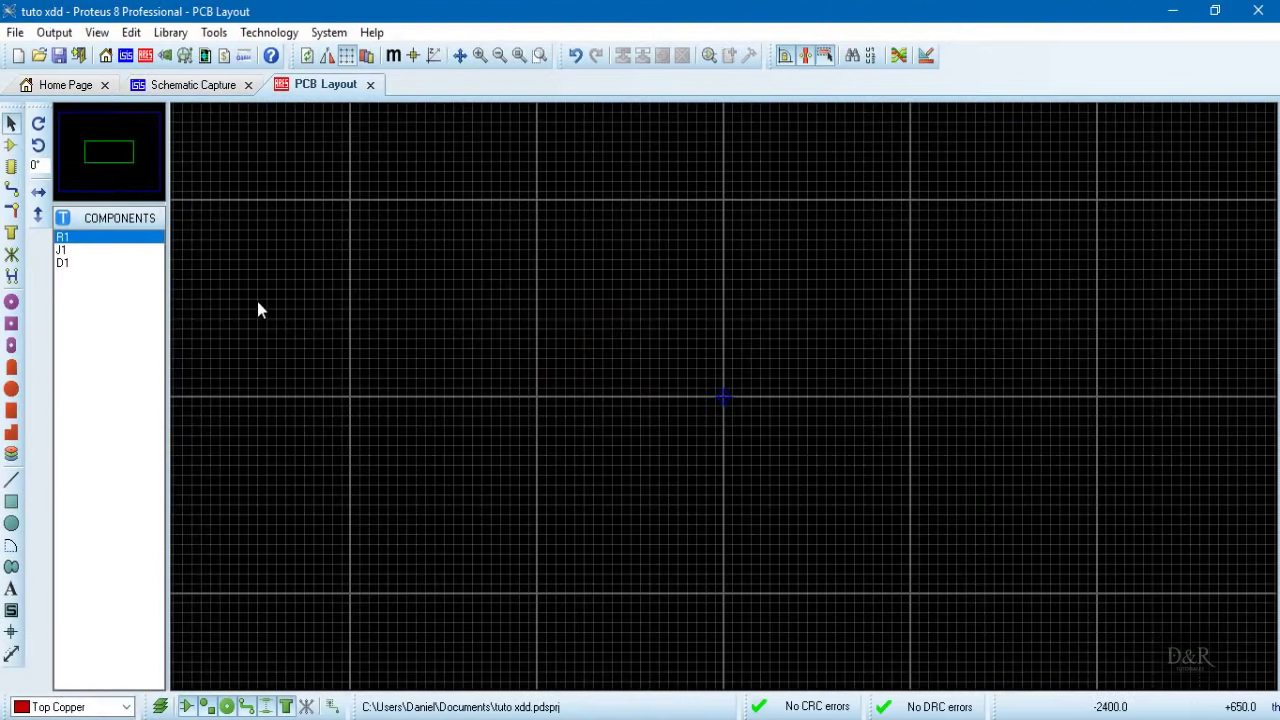
- Draw a rectangular board outline around the origin on the Board Edge layer, starting at about (-600, +550)
click(12, 506)
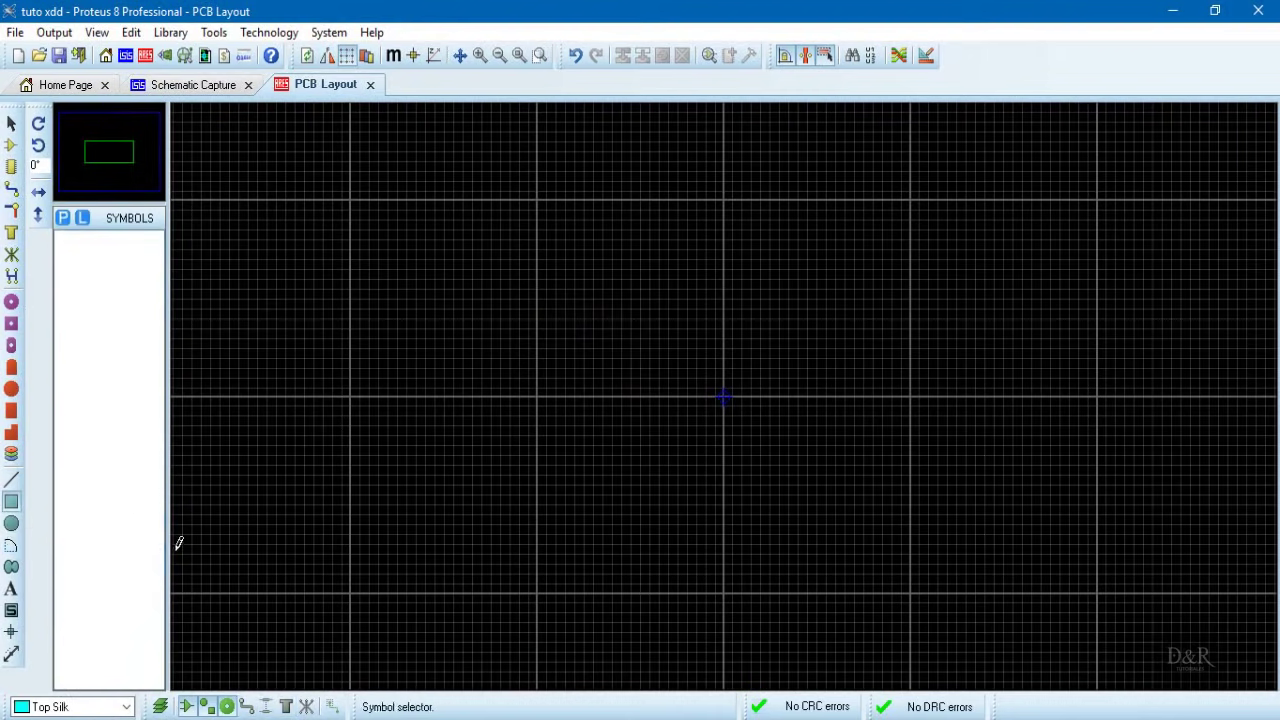
click(128, 707)
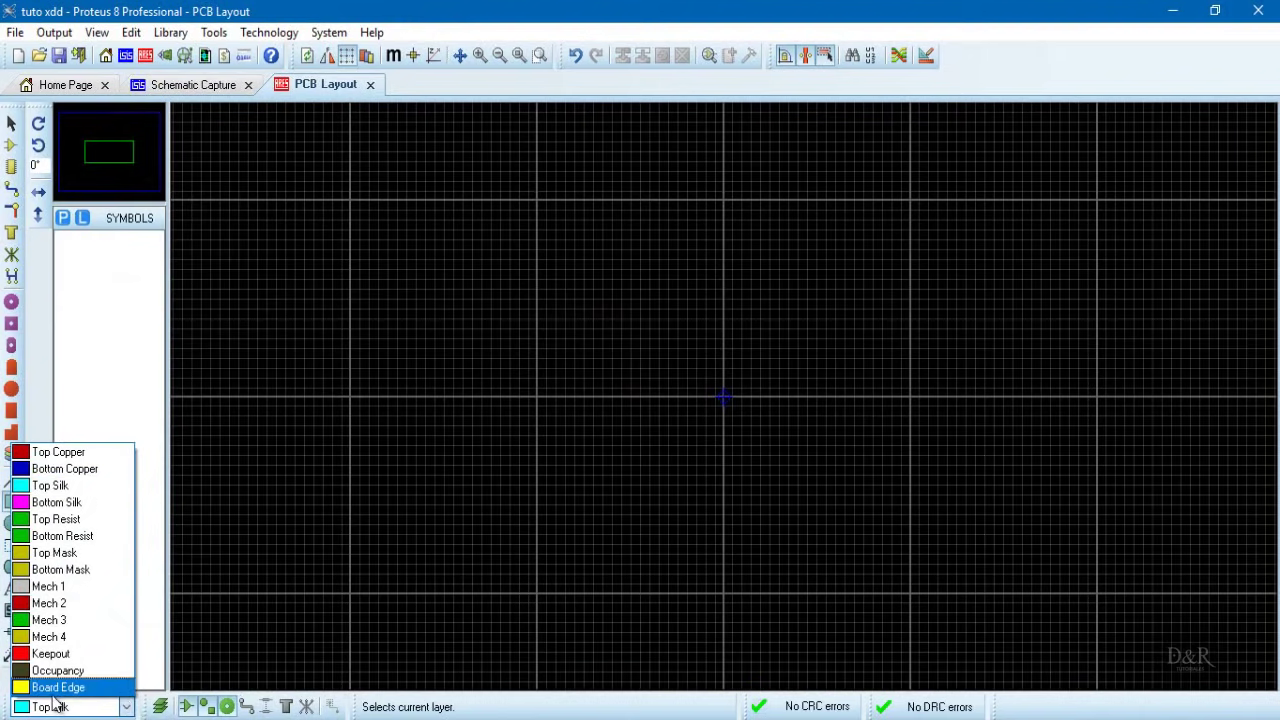
click(58, 688)
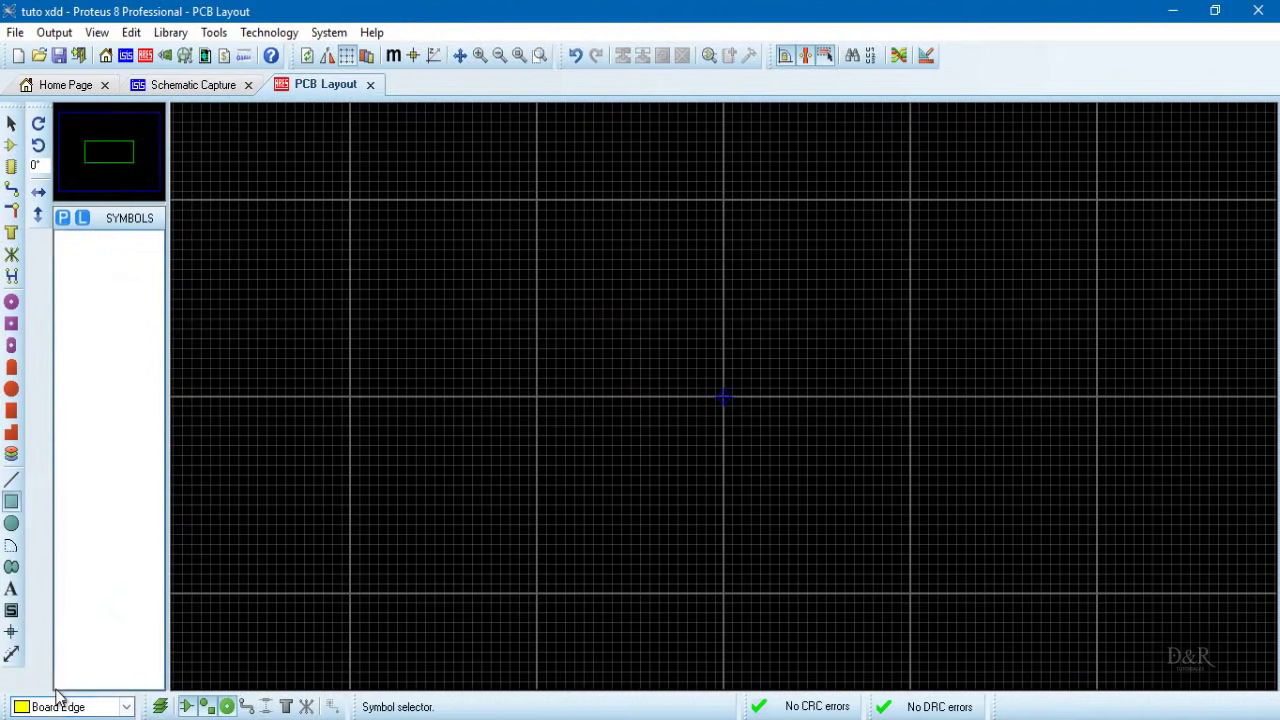
click(612, 290)
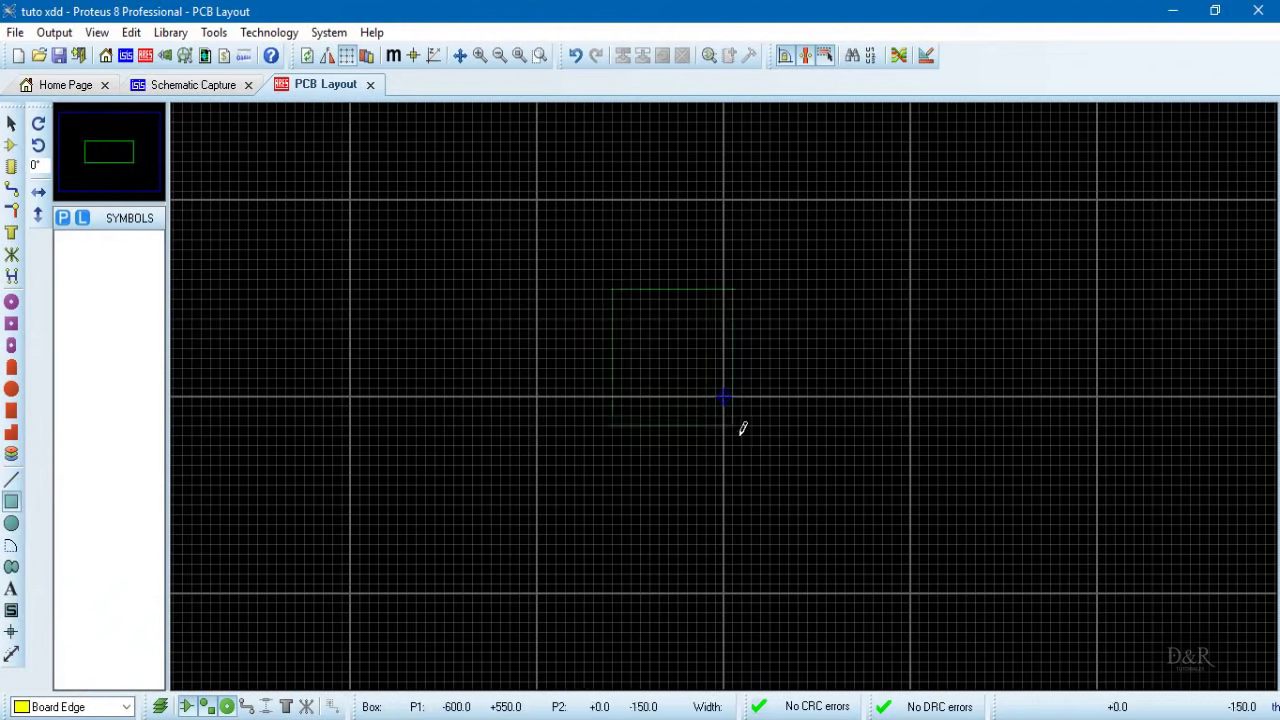
click(848, 502)
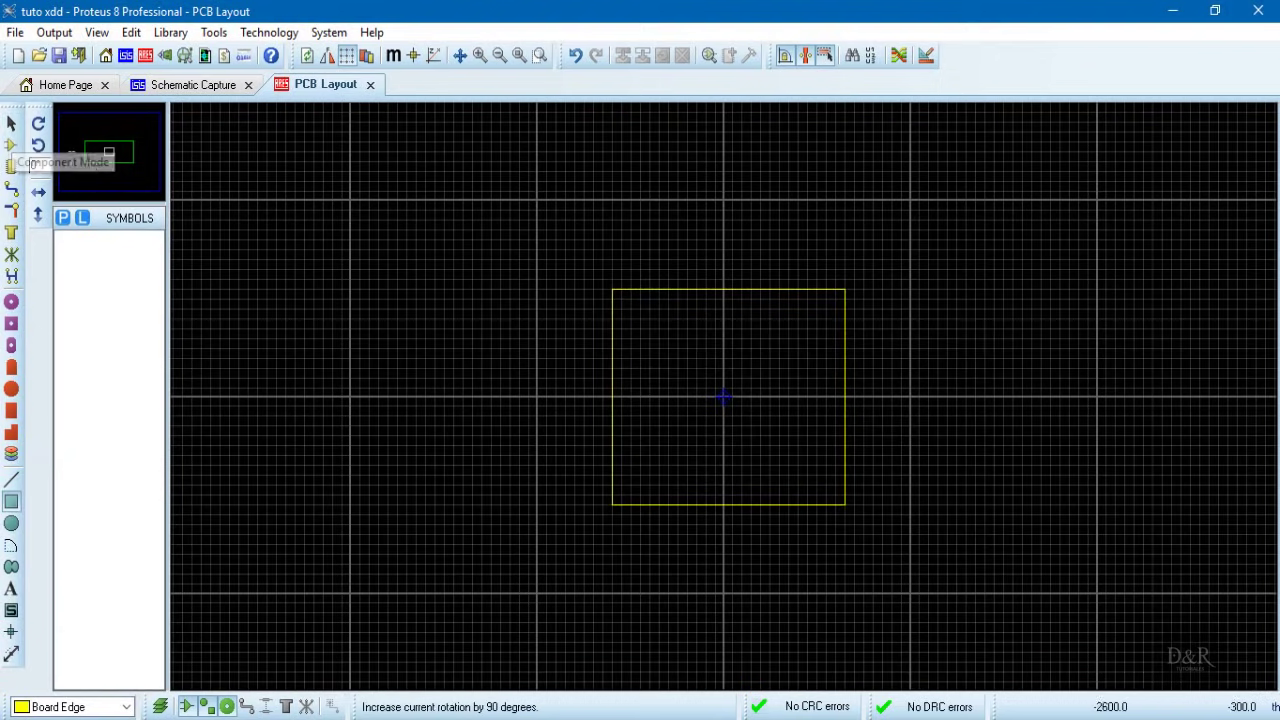
- Examine the footprint previews of D1, J1 and R1 in the PCB component list
click(11, 148)
click(11, 148)
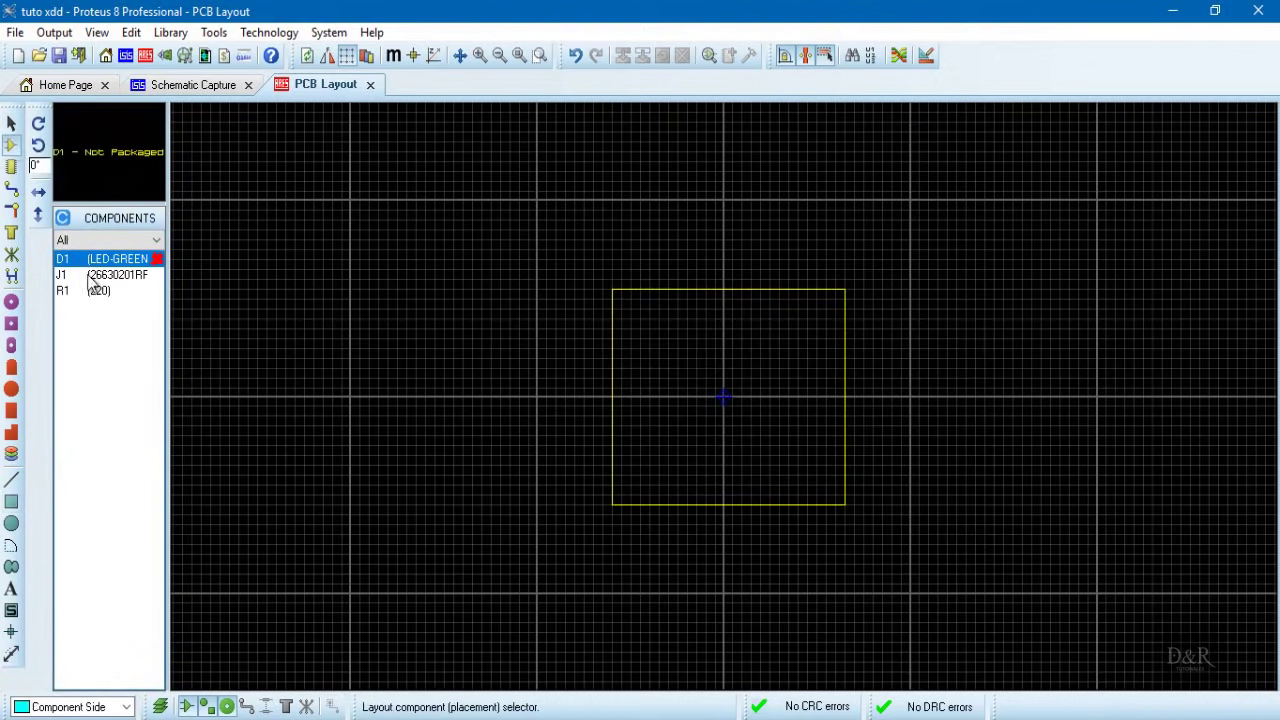
click(100, 290)
click(90, 275)
click(85, 290)
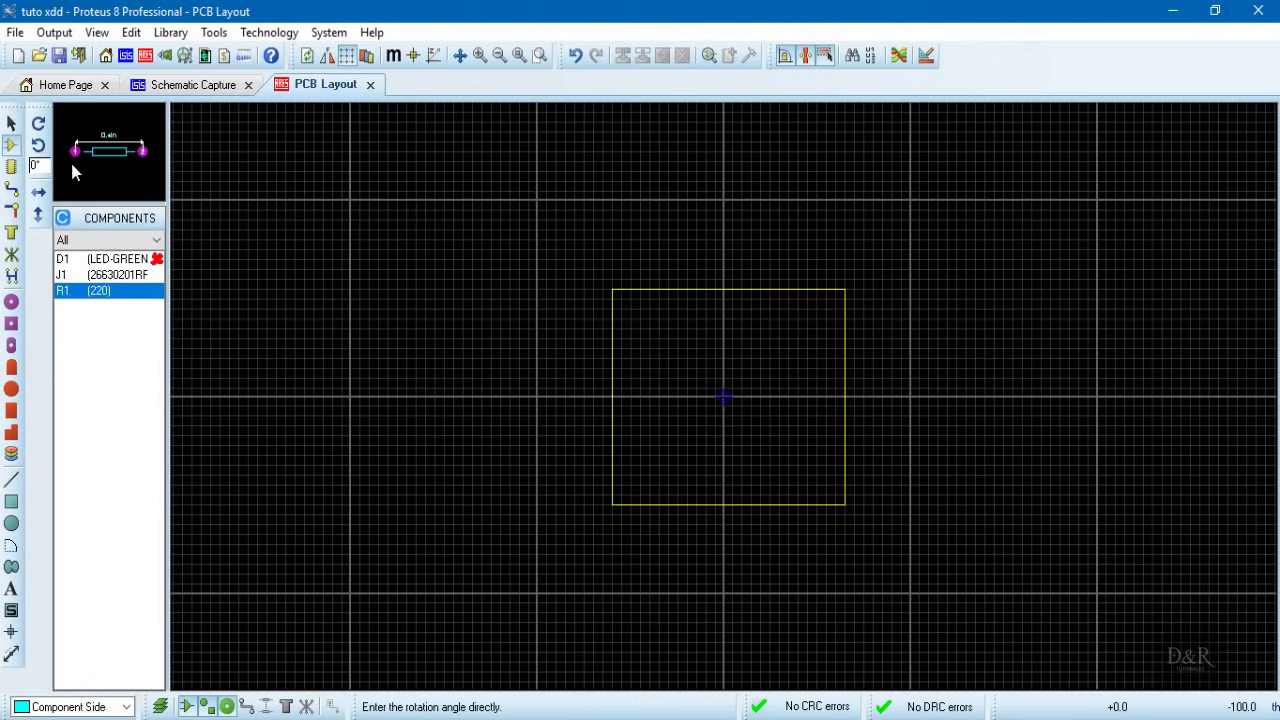
click(140, 276)
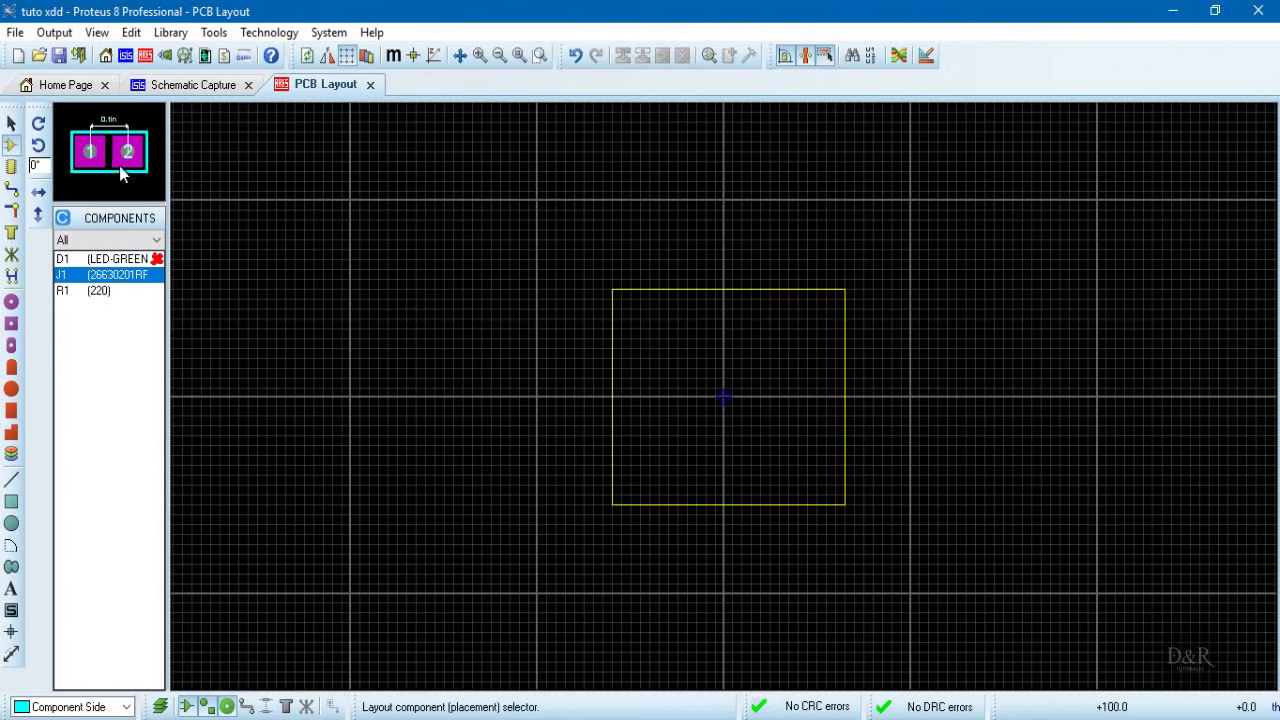
click(142, 260)
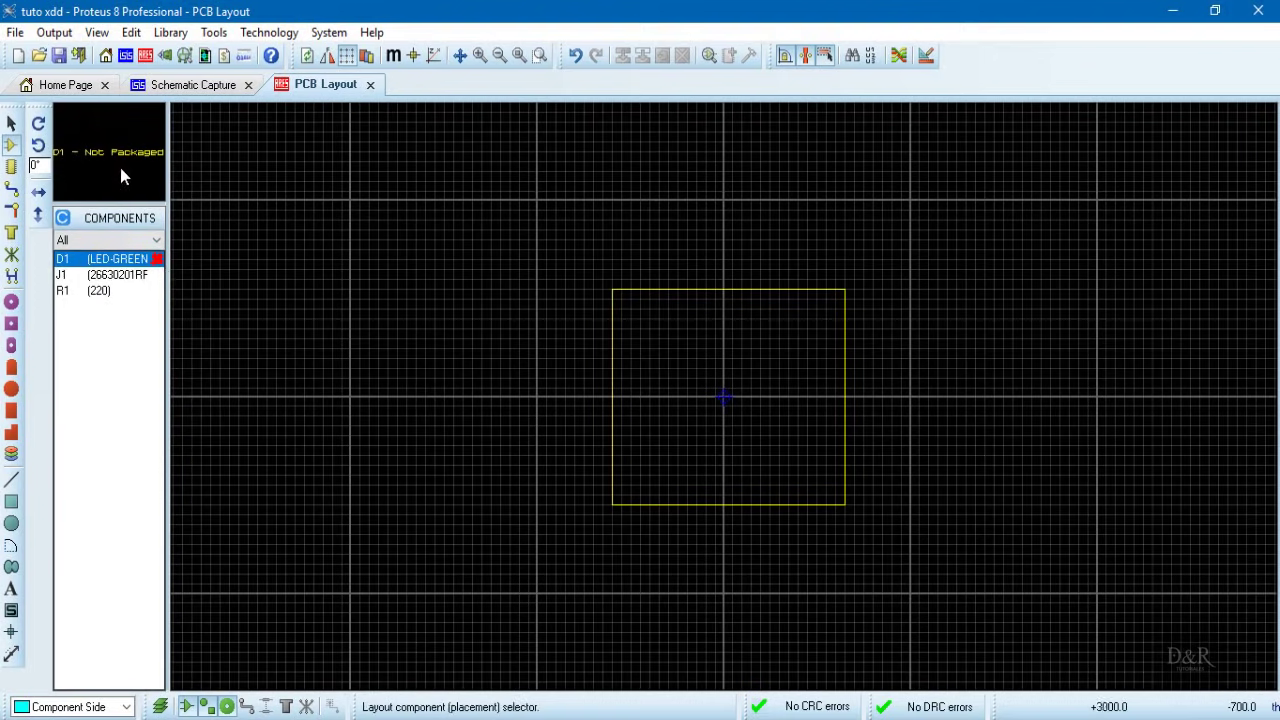
click(134, 274)
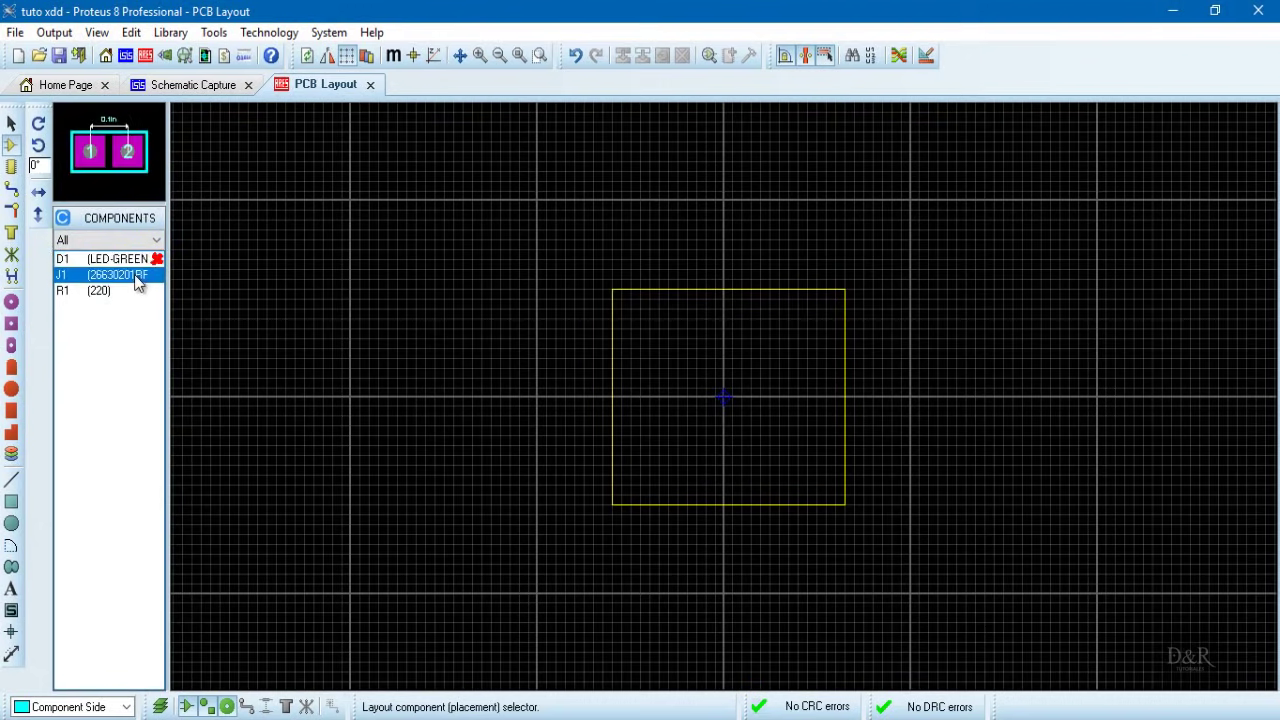
click(110, 258)
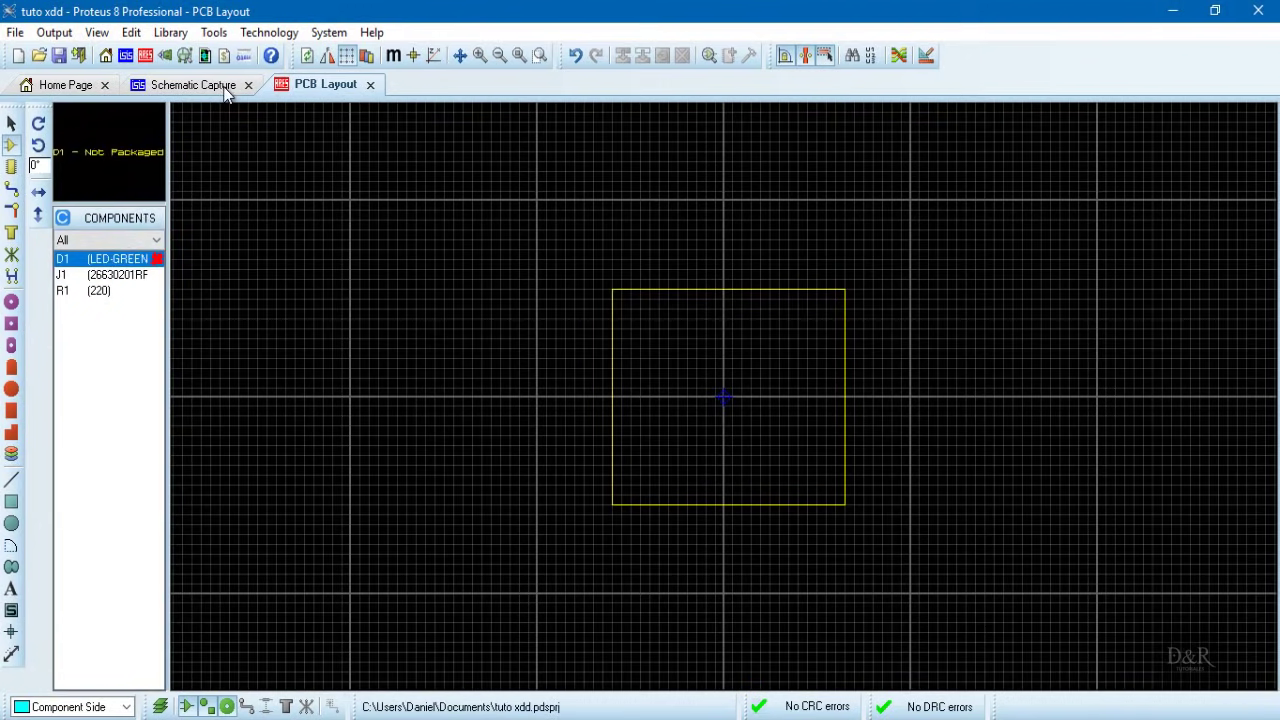
- Return to the schematic and add the LED package from the PACKAGE library to D1 with the Packaging Tool
click(193, 85)
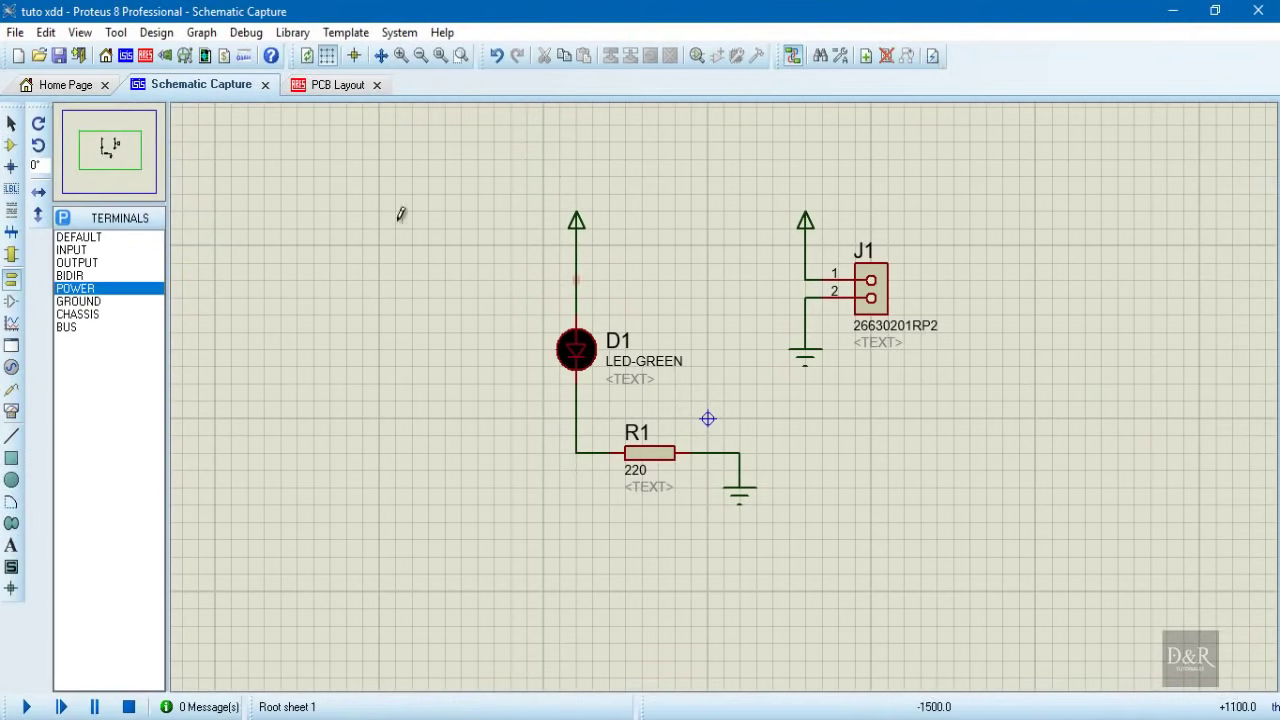
right_click(576, 352)
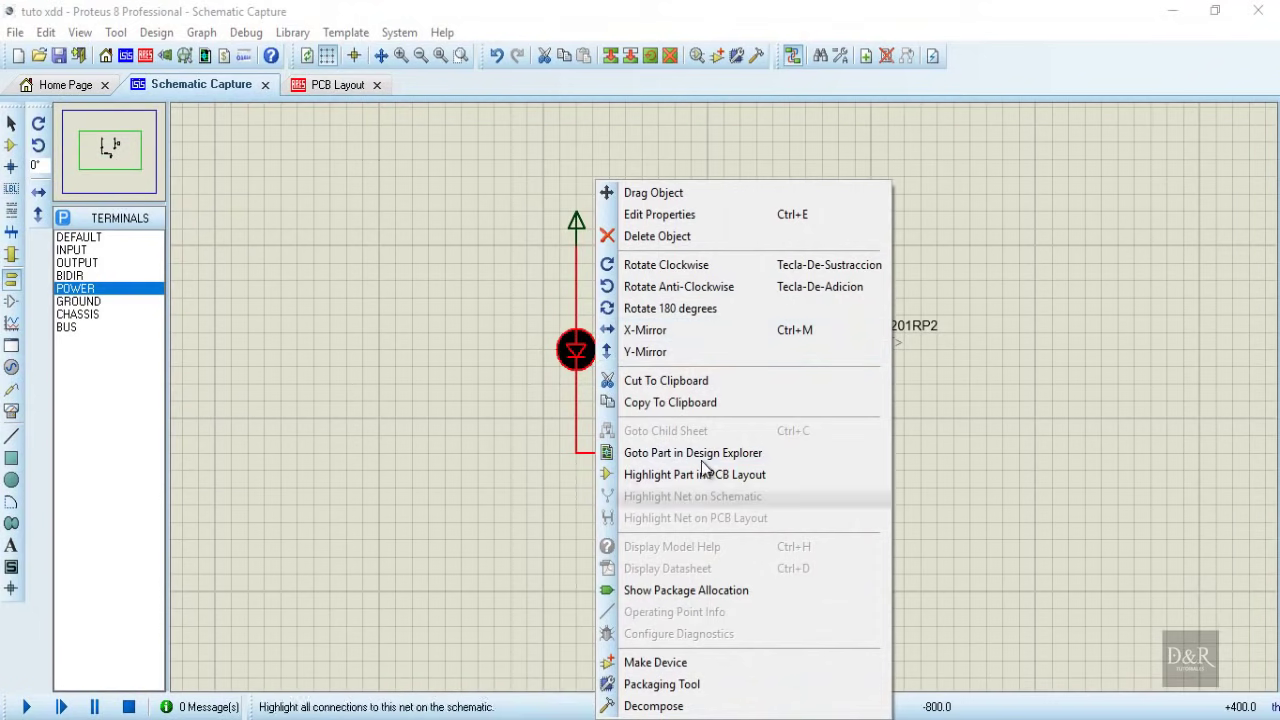
click(683, 686)
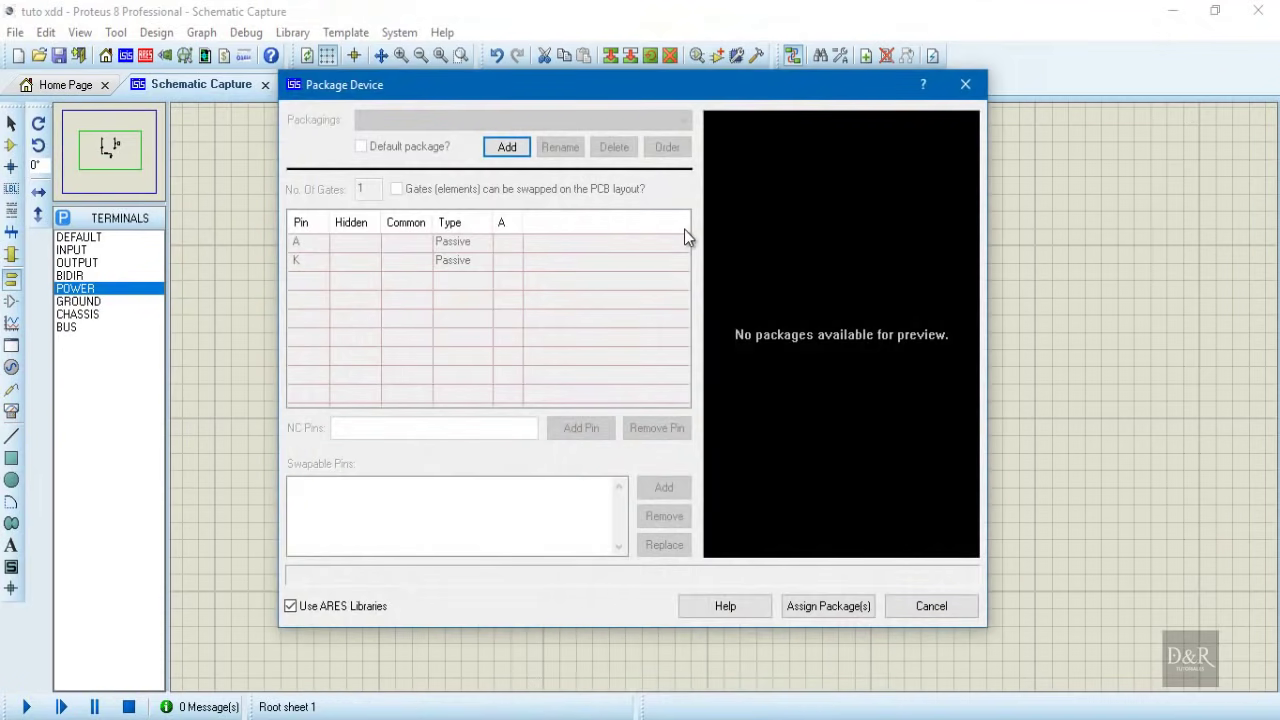
click(505, 148)
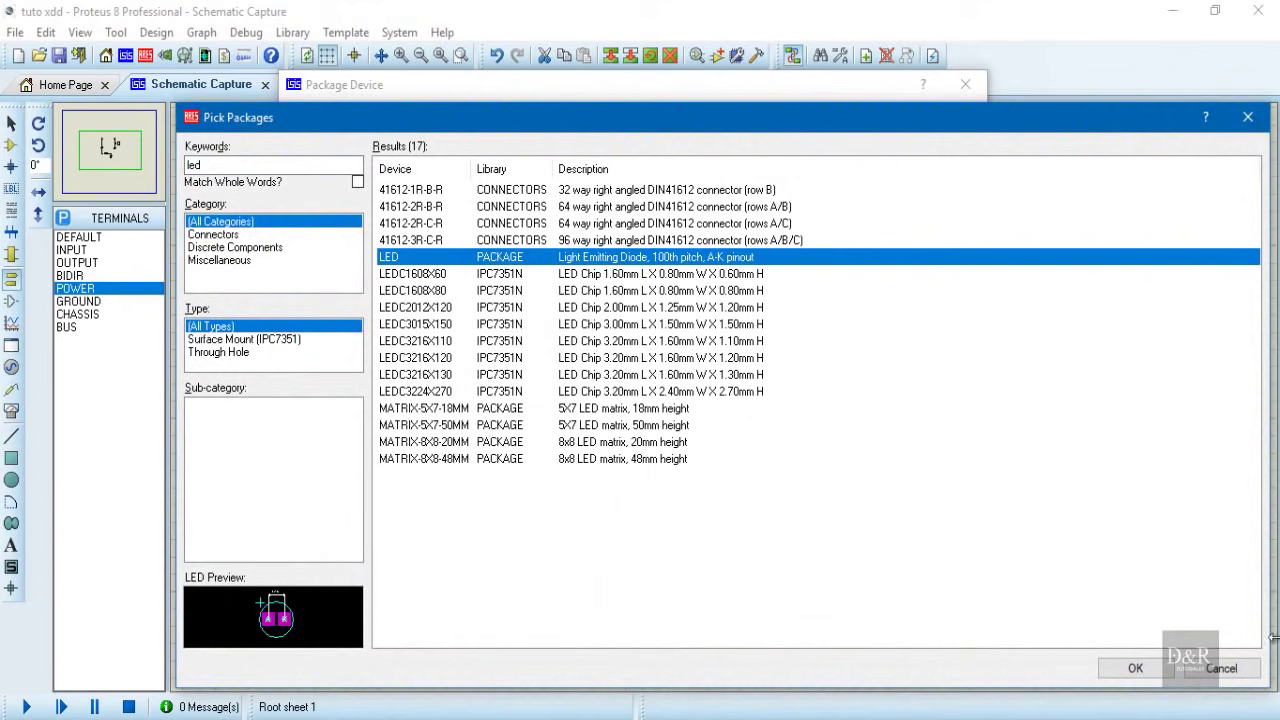
click(1140, 670)
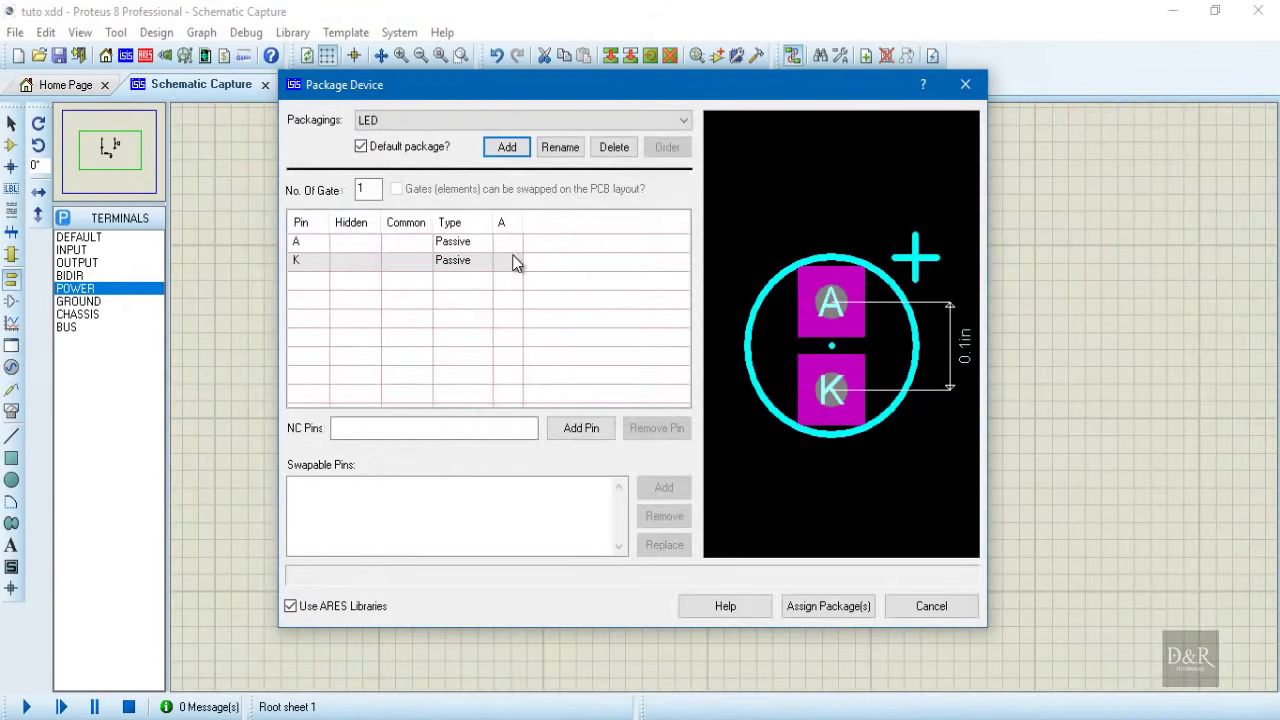
- Map the LED's pin A to pad A and pin K to pad K of the package
click(508, 243)
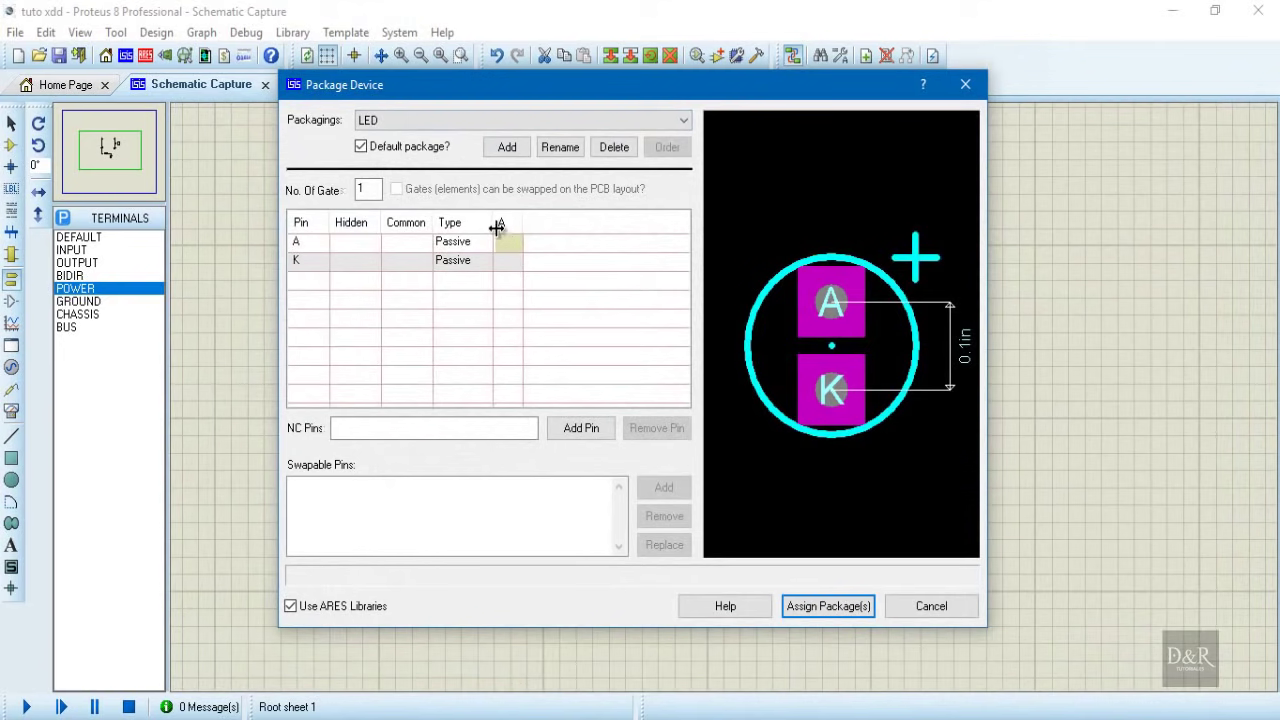
text(A)
click(515, 262)
text(K)
click(500, 307)
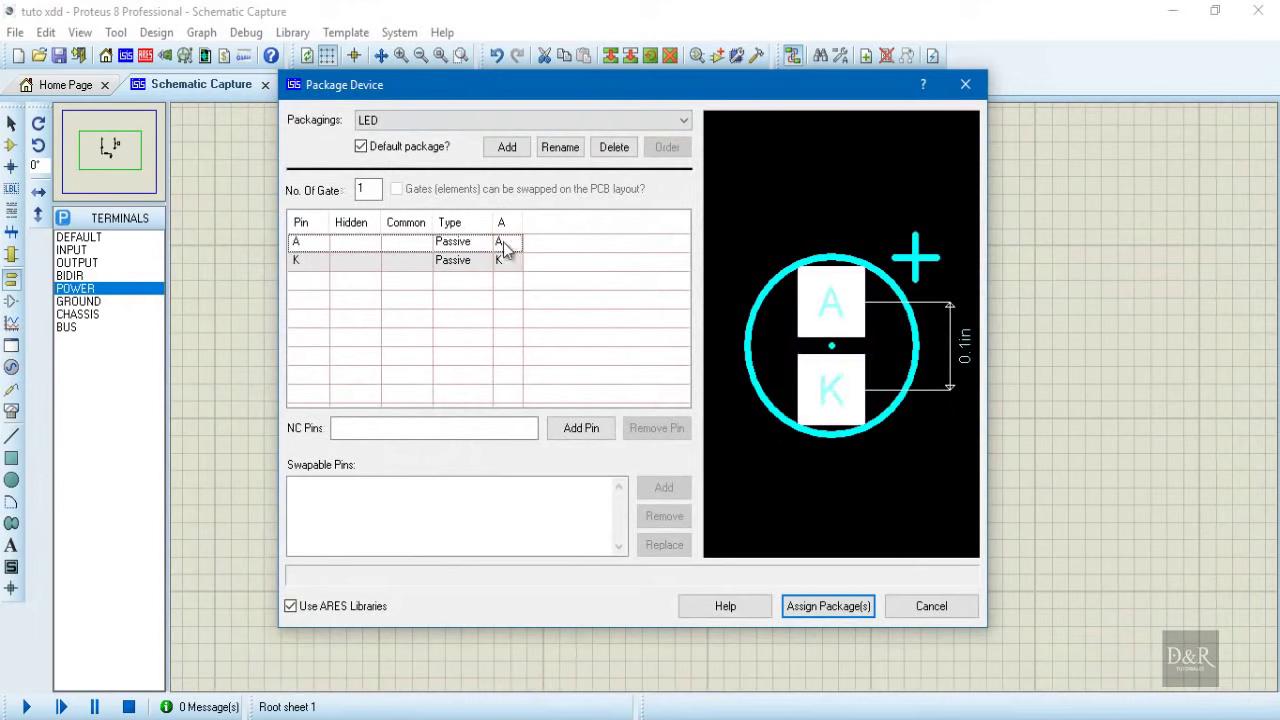
click(316, 248)
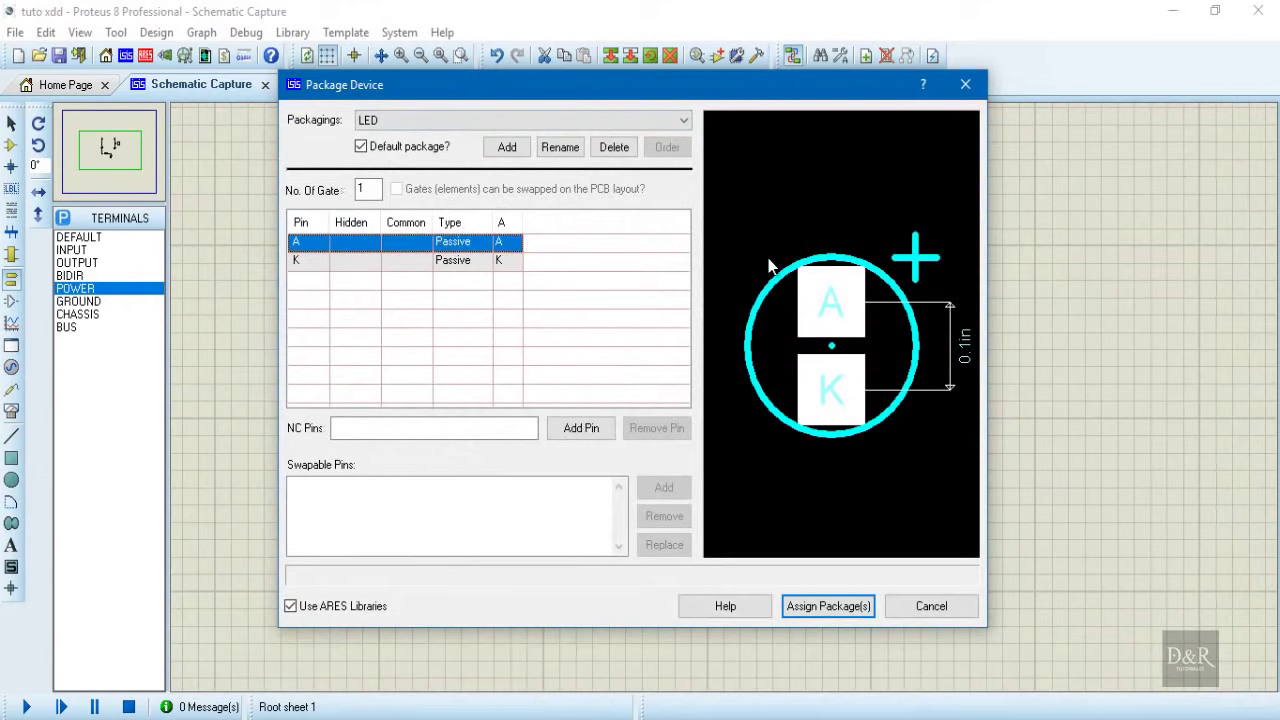
click(453, 249)
click(559, 289)
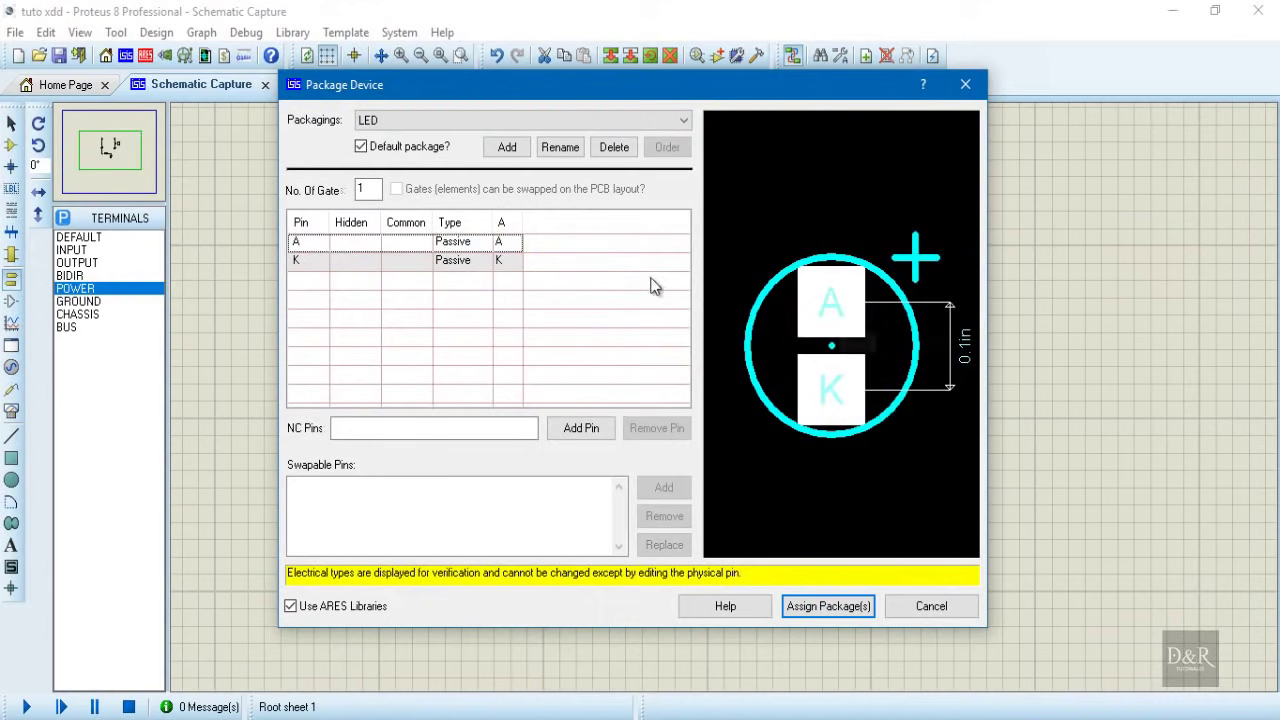
- Assign the package, save it in the USERDVC library, update the devices in the design and return to the PCB layout
click(804, 612)
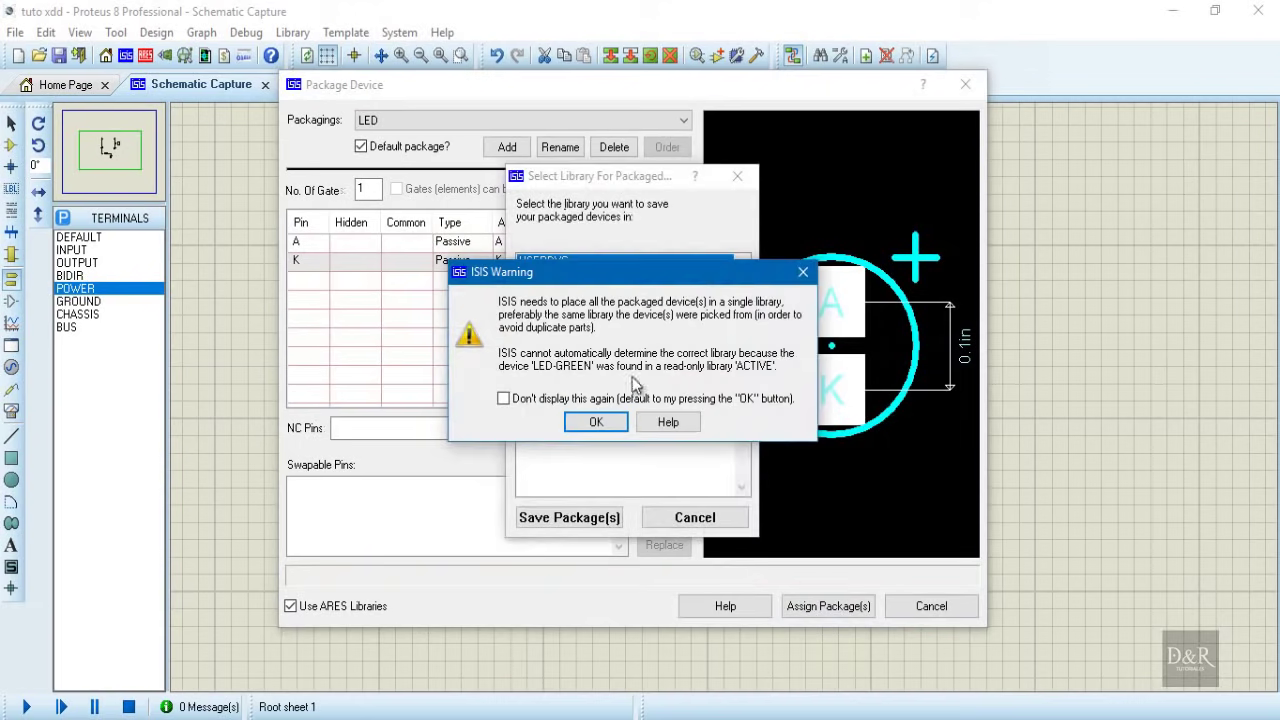
click(585, 423)
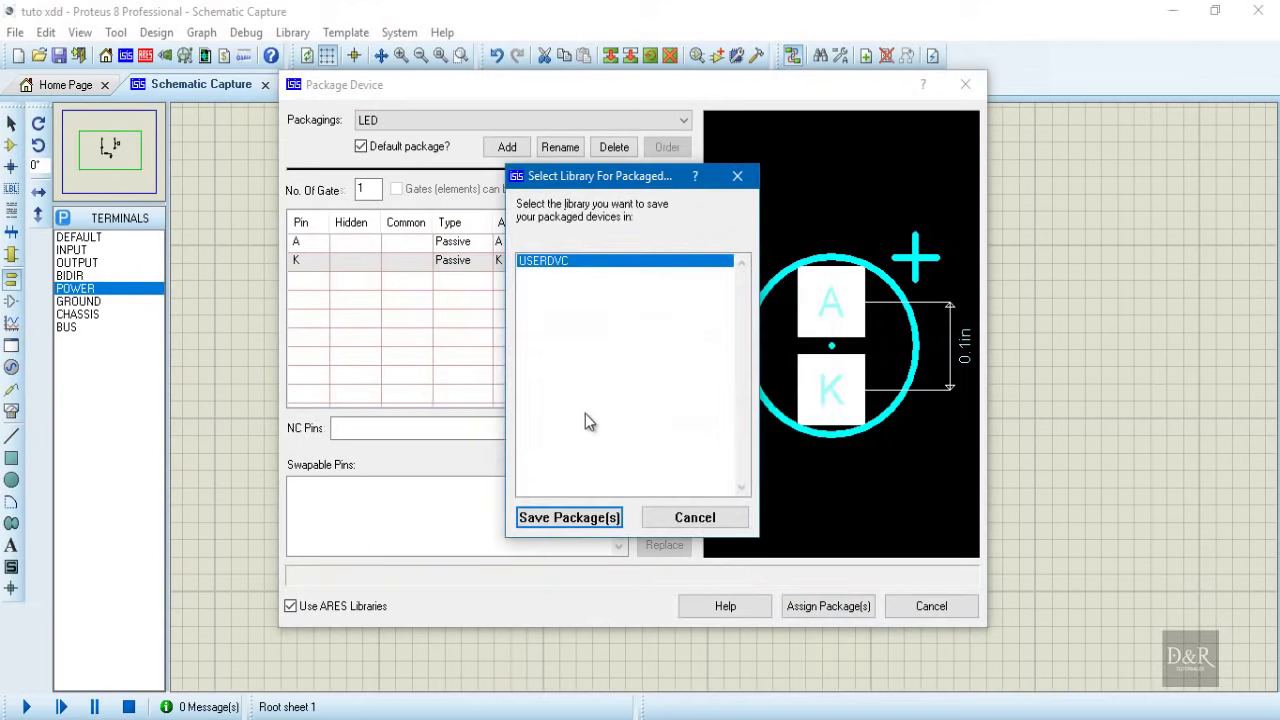
click(563, 518)
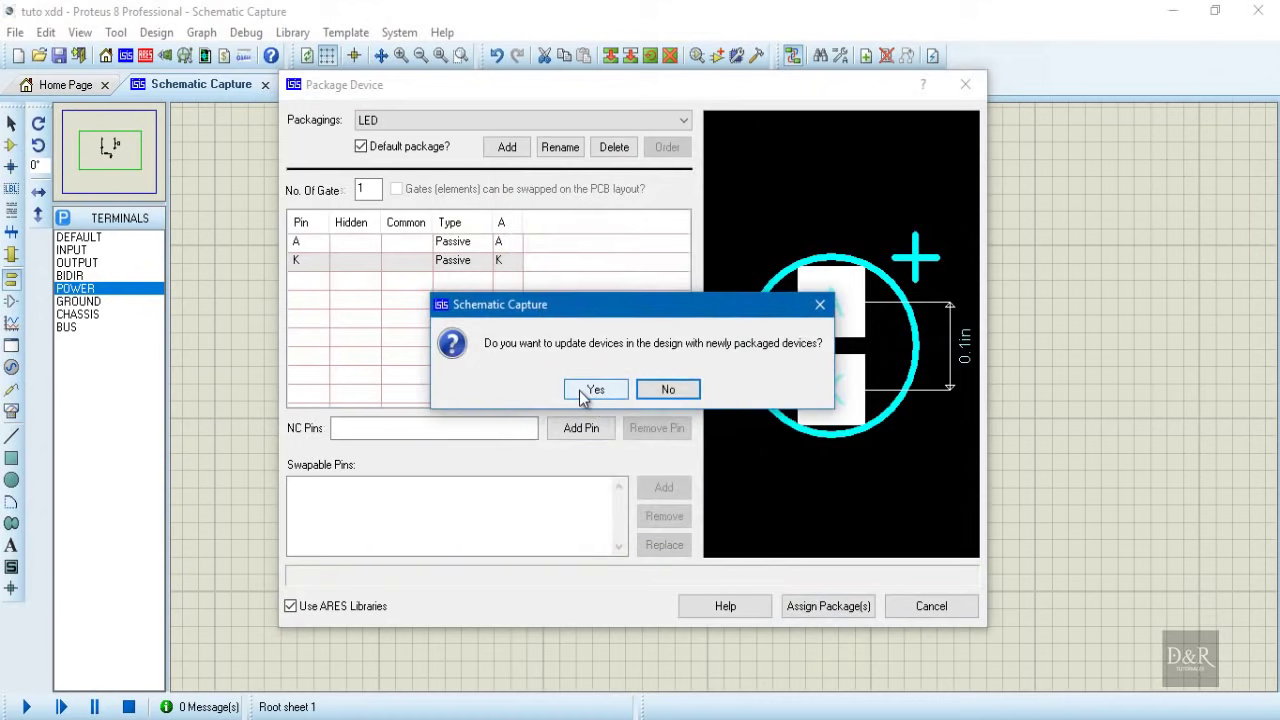
click(590, 392)
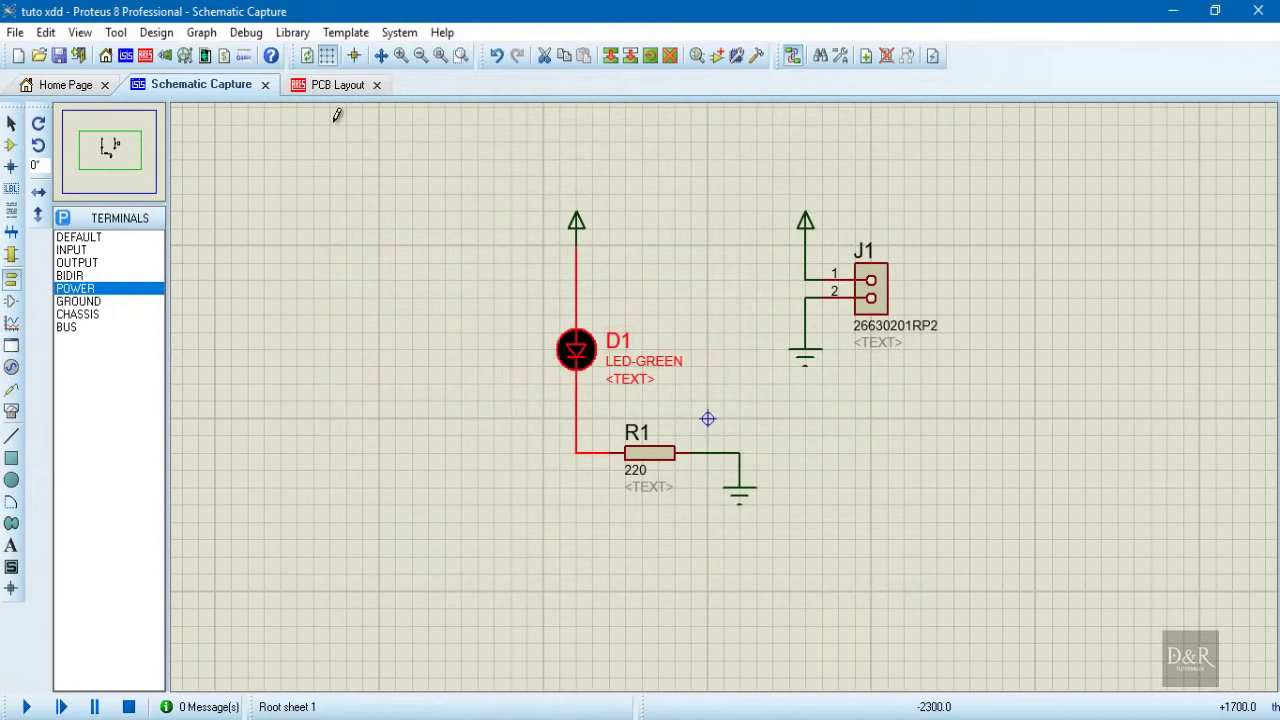
click(315, 89)
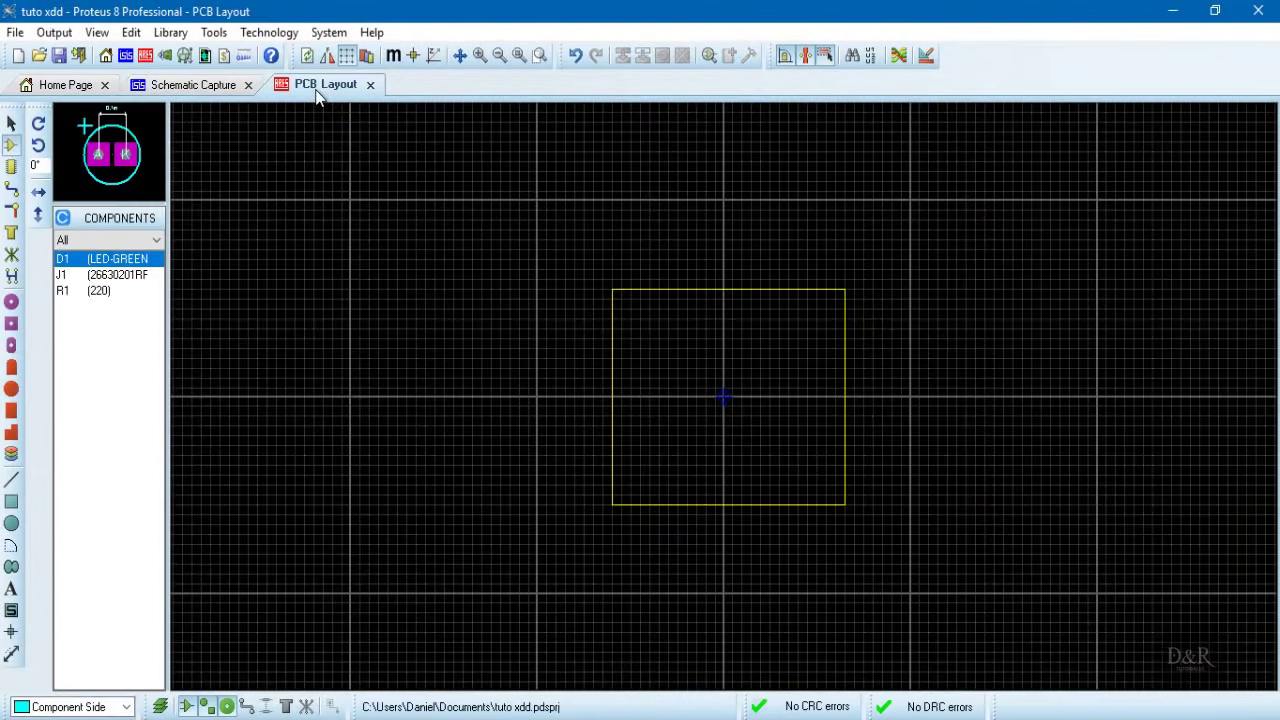